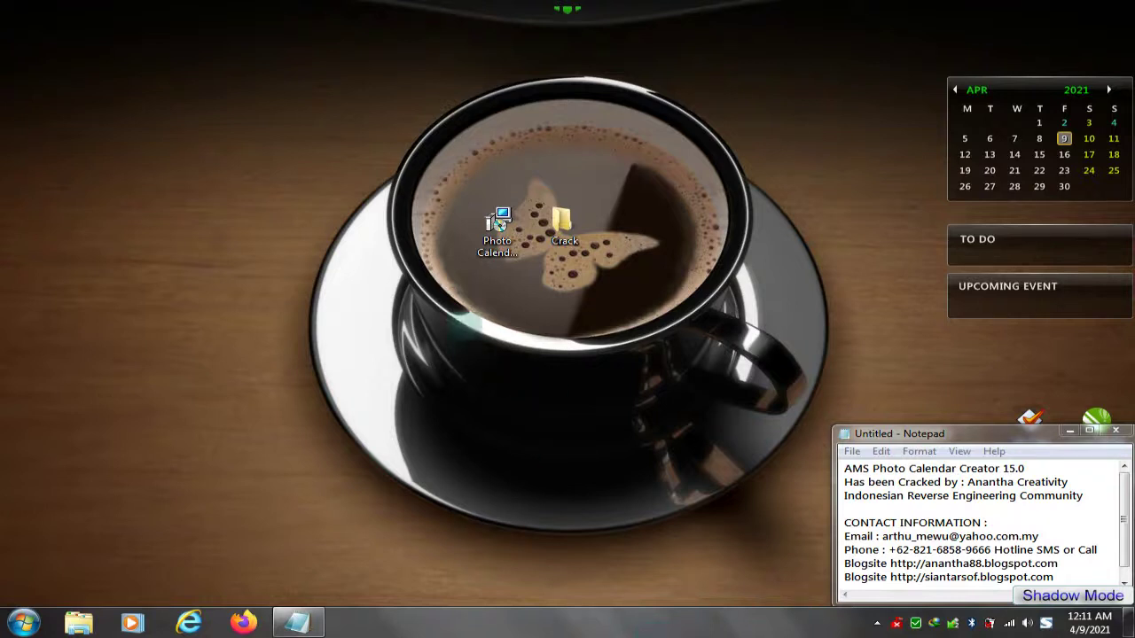
- Run the Photo Calendar Creator 15.0 installer from the desktop in English and continue to the license agreement
{"action": "left_click", "coordinate": [499, 232]}
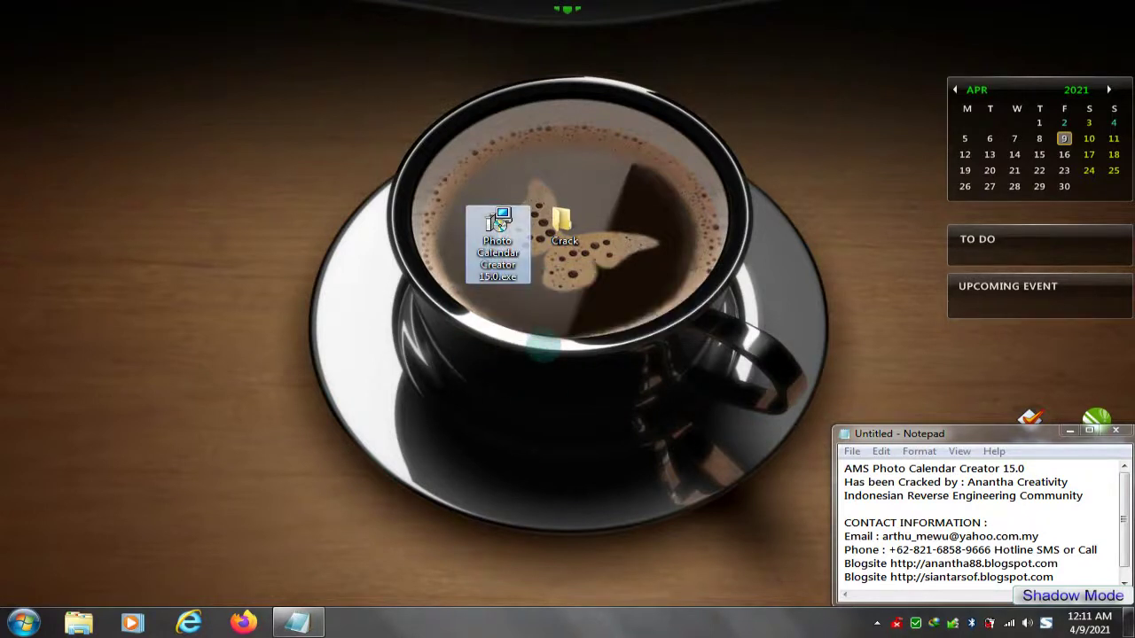
{"action": "left_click", "coordinate": [564, 226]}
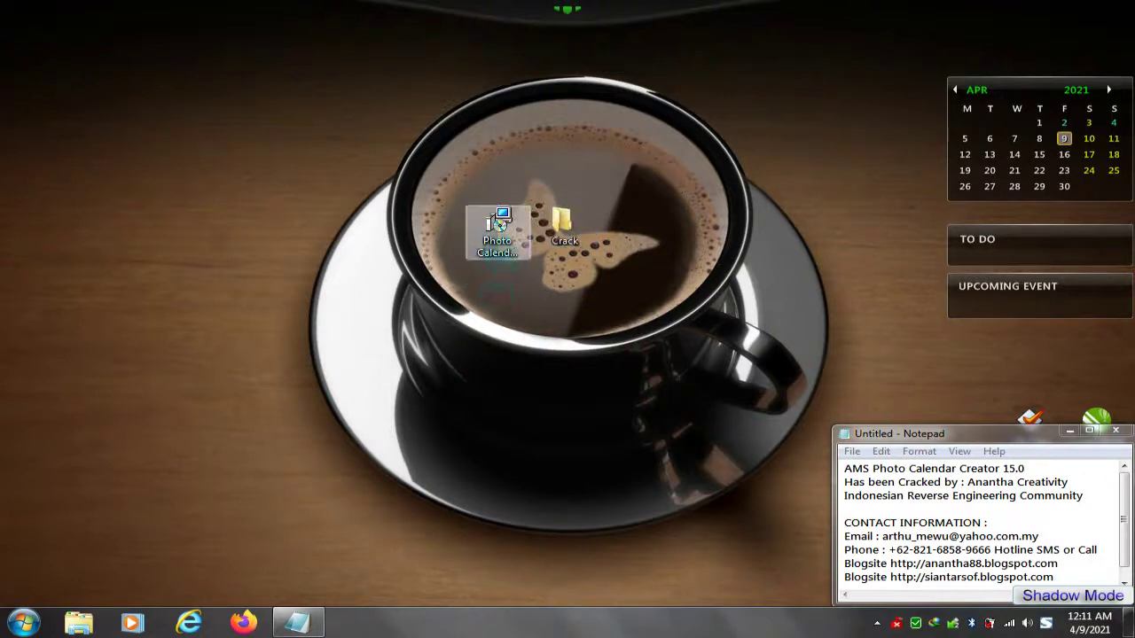
{"action": "left_click", "coordinate": [499, 226]}
{"action": "double_click", "coordinate": [499, 223]}
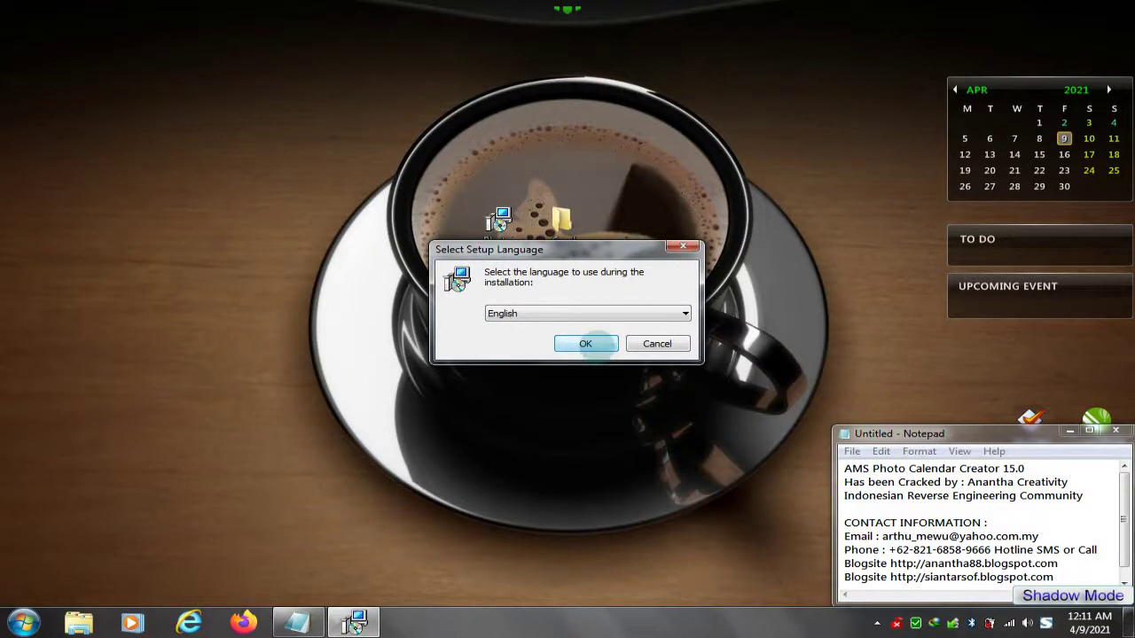
{"action": "left_click", "coordinate": [585, 344]}
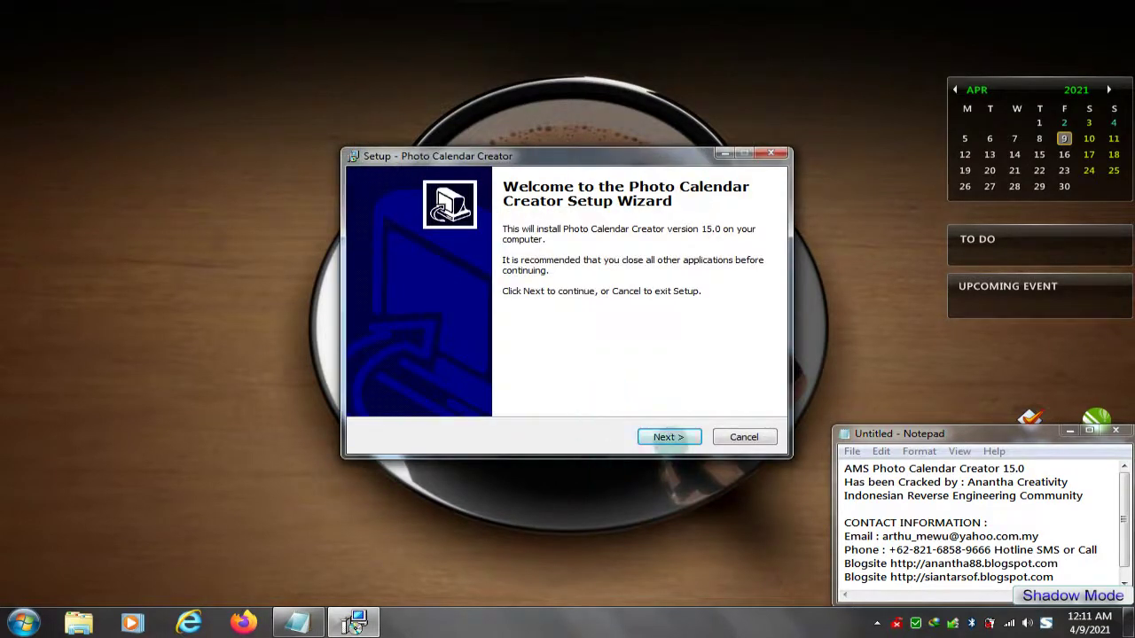
{"action": "left_click", "coordinate": [670, 438]}
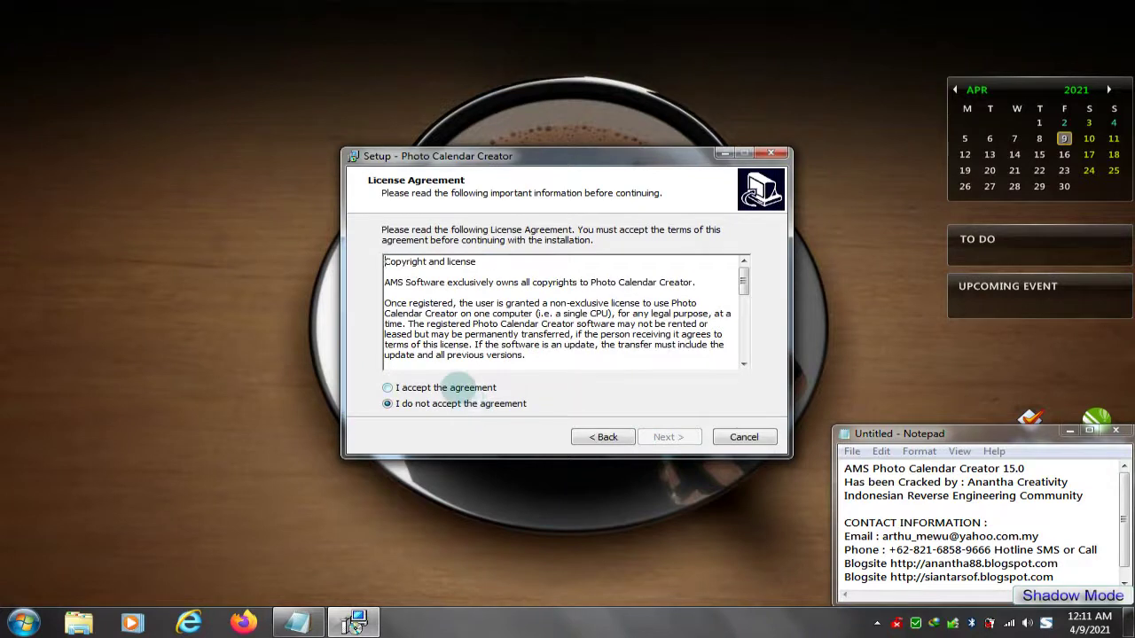
- Accept the license agreement and keep C:\Program Files\Photo Calendar Creator as the installation folder
{"action": "left_click", "coordinate": [467, 391]}
{"action": "left_click", "coordinate": [669, 437]}
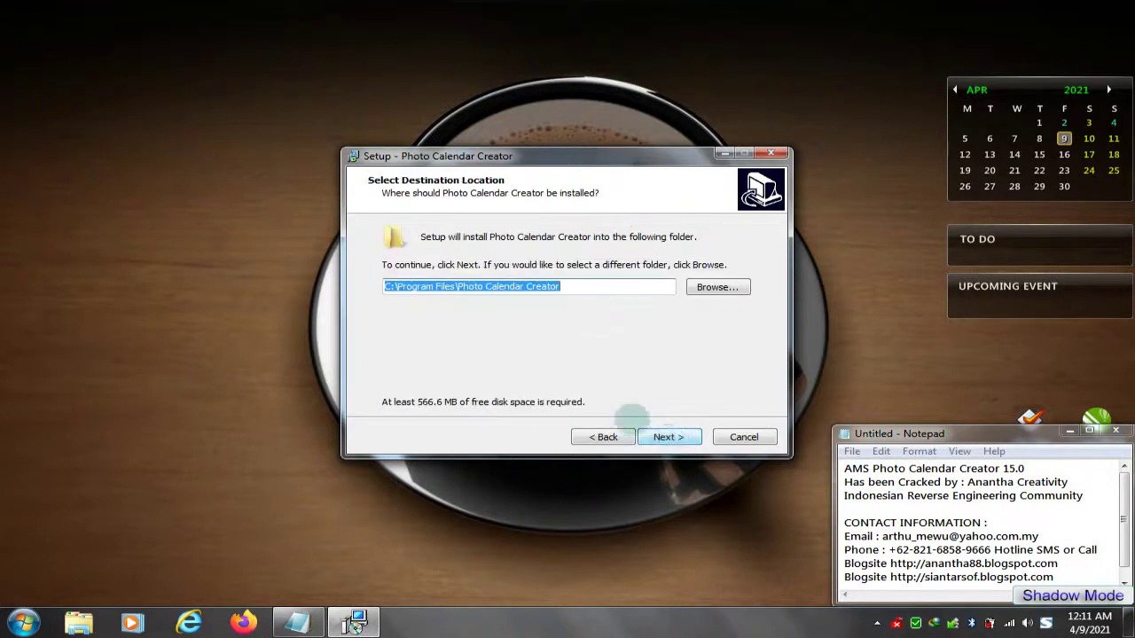
{"action": "left_click", "coordinate": [624, 289]}
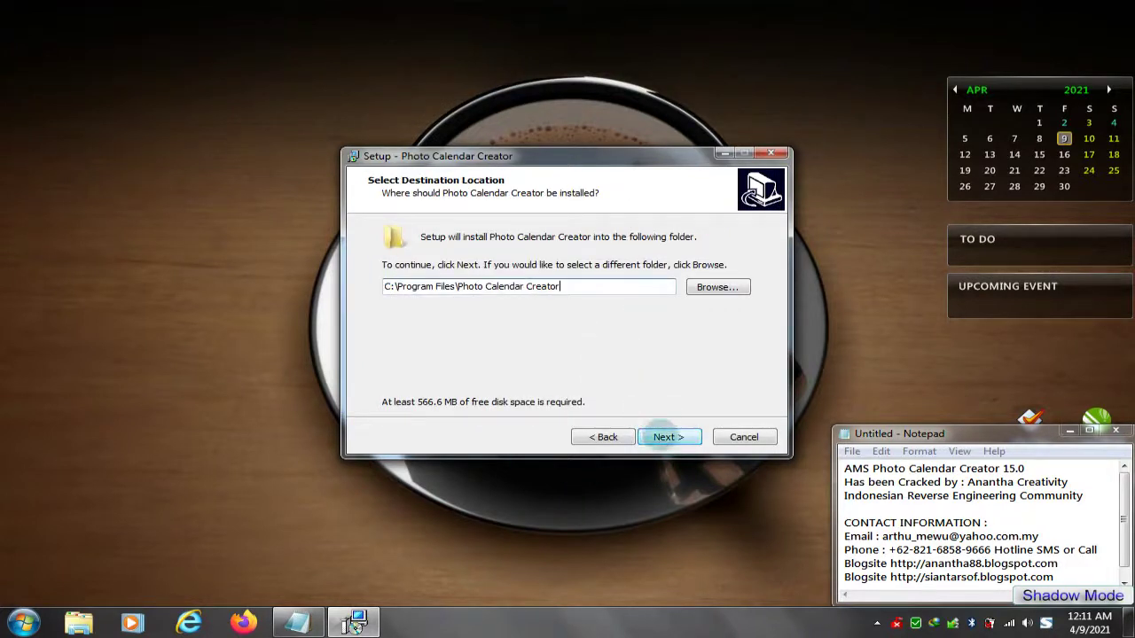
{"action": "left_click", "coordinate": [669, 437]}
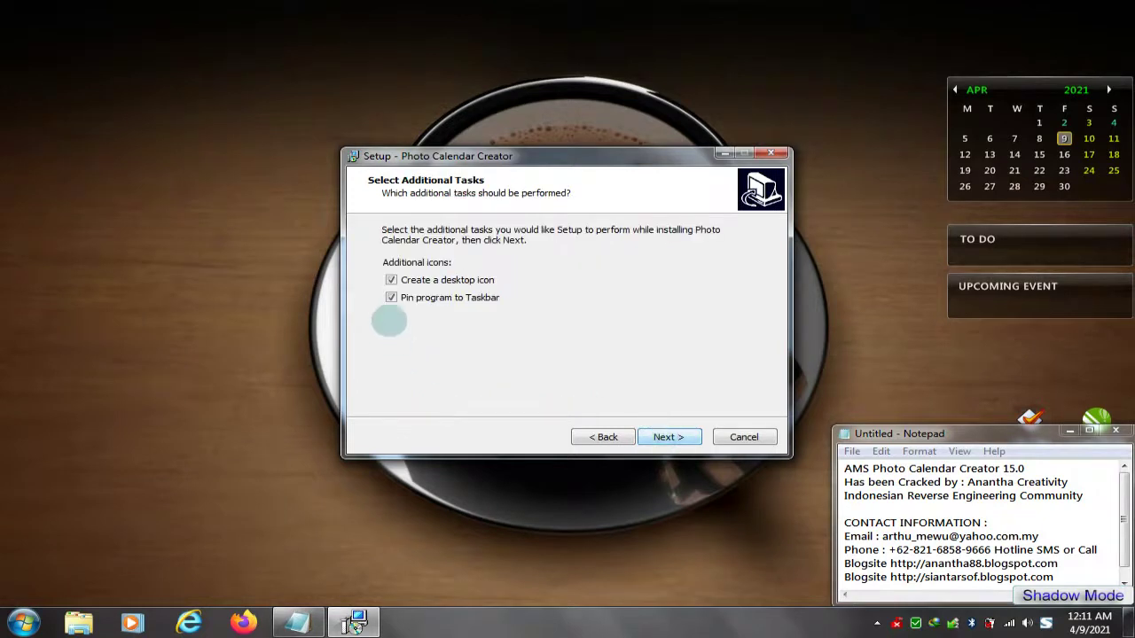
- Install the program with a desktop icon but no taskbar pin, and finish setup without launching it
{"action": "left_click", "coordinate": [391, 297]}
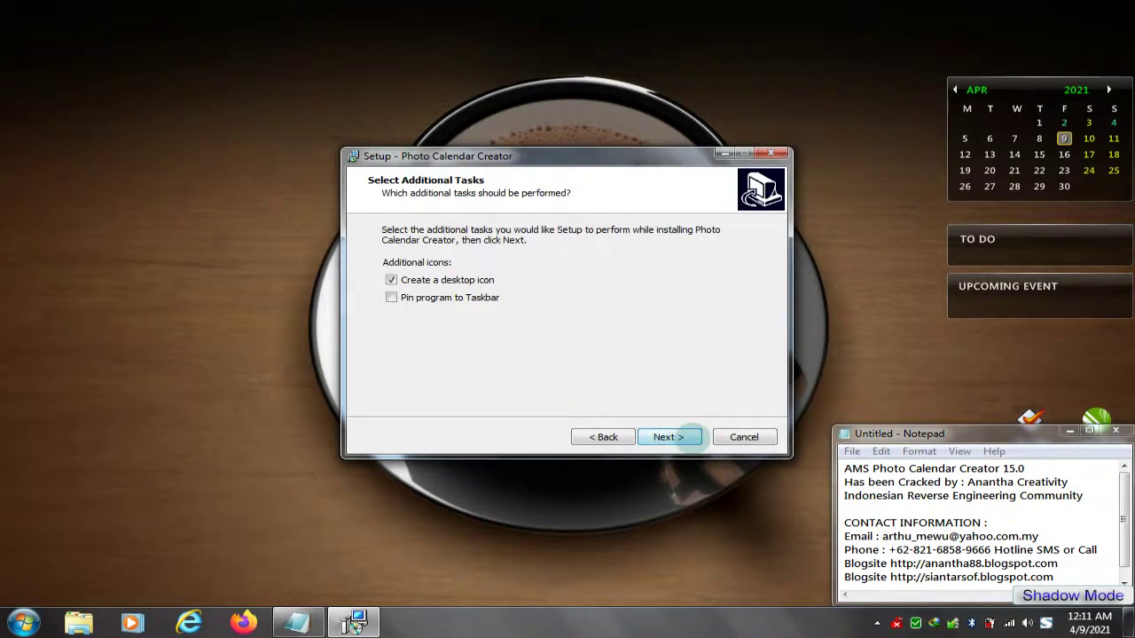
{"action": "left_click", "coordinate": [691, 439]}
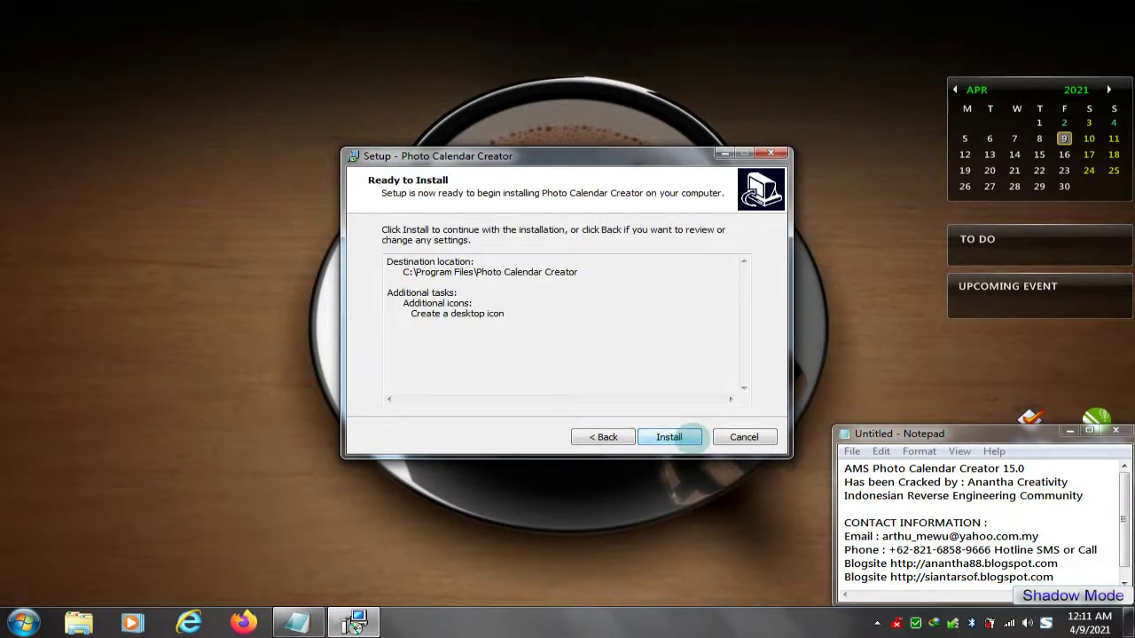
{"action": "left_click", "coordinate": [690, 438]}
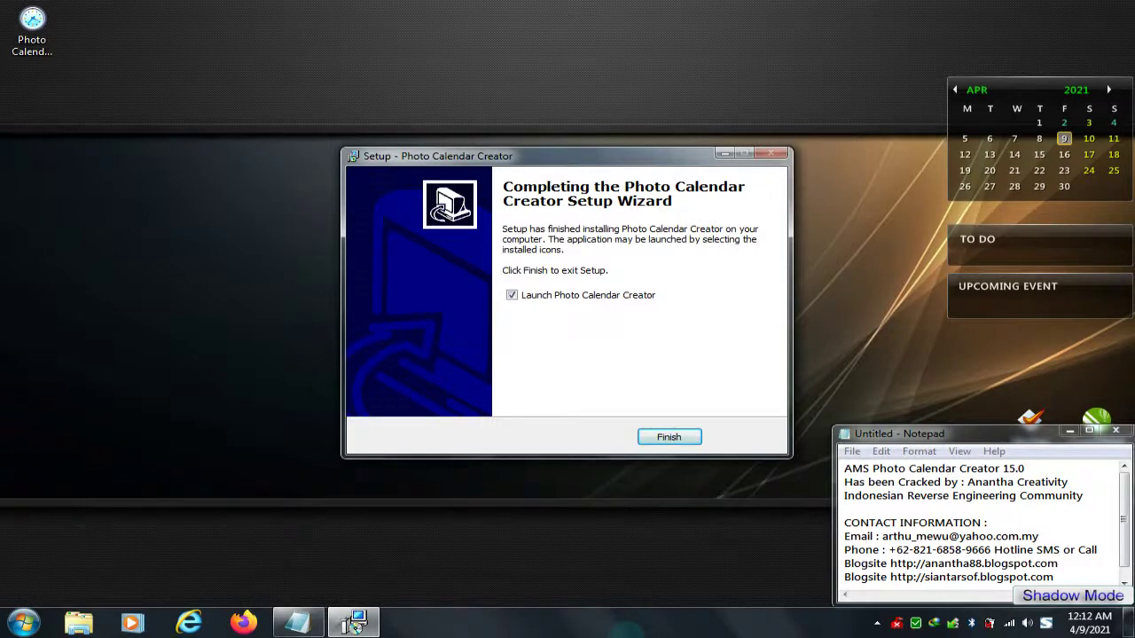
{"action": "left_click", "coordinate": [511, 295]}
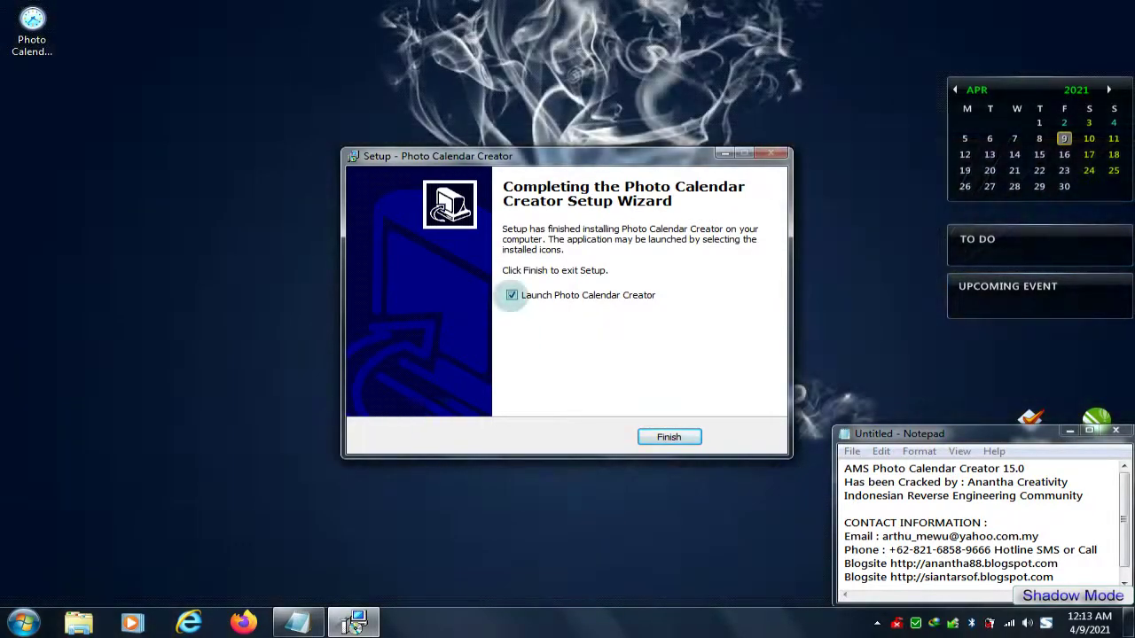
{"action": "left_click", "coordinate": [668, 437]}
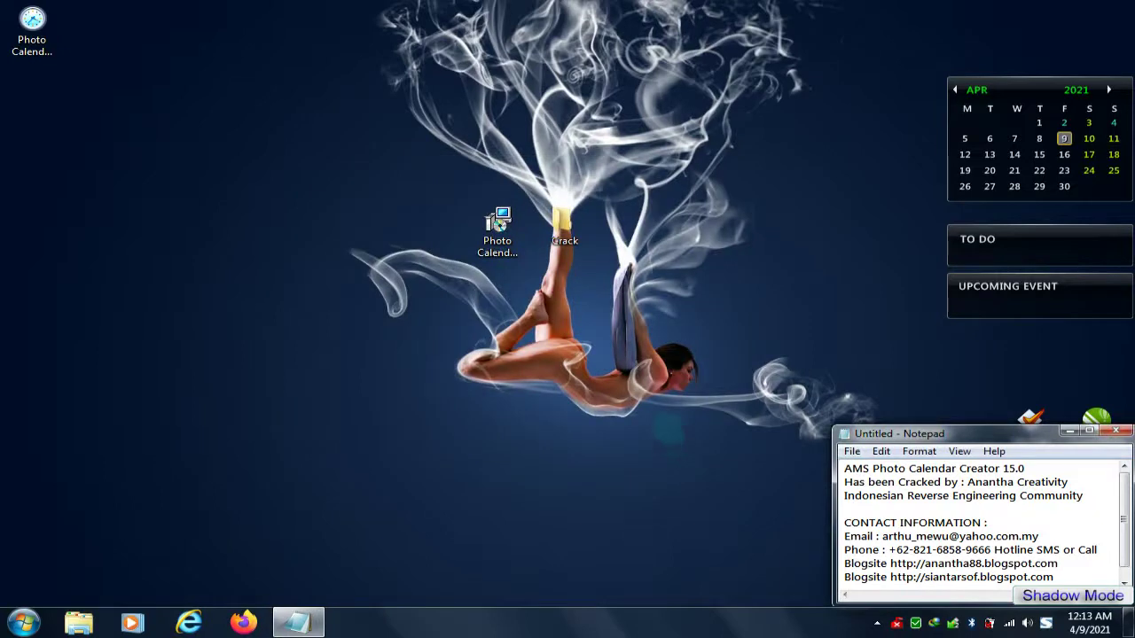
- Launch Photo Calendar Creator from the desktop with English as application and calendar language and Sunday as the first day of the week
{"action": "left_click", "coordinate": [497, 229]}
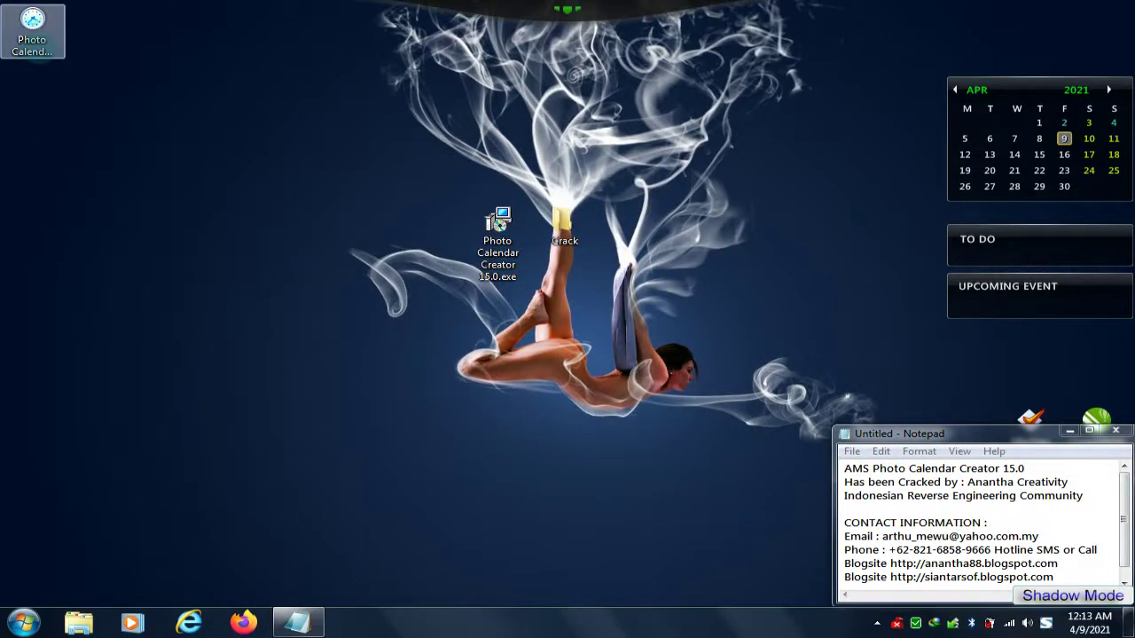
{"action": "left_click", "coordinate": [32, 26]}
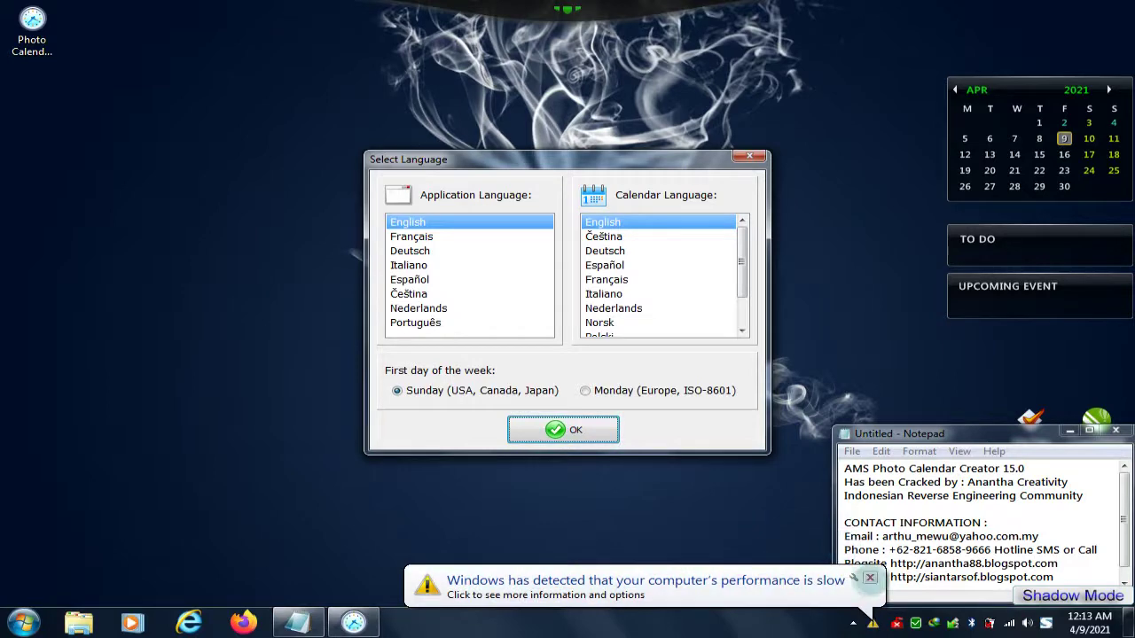
{"action": "left_click", "coordinate": [606, 431]}
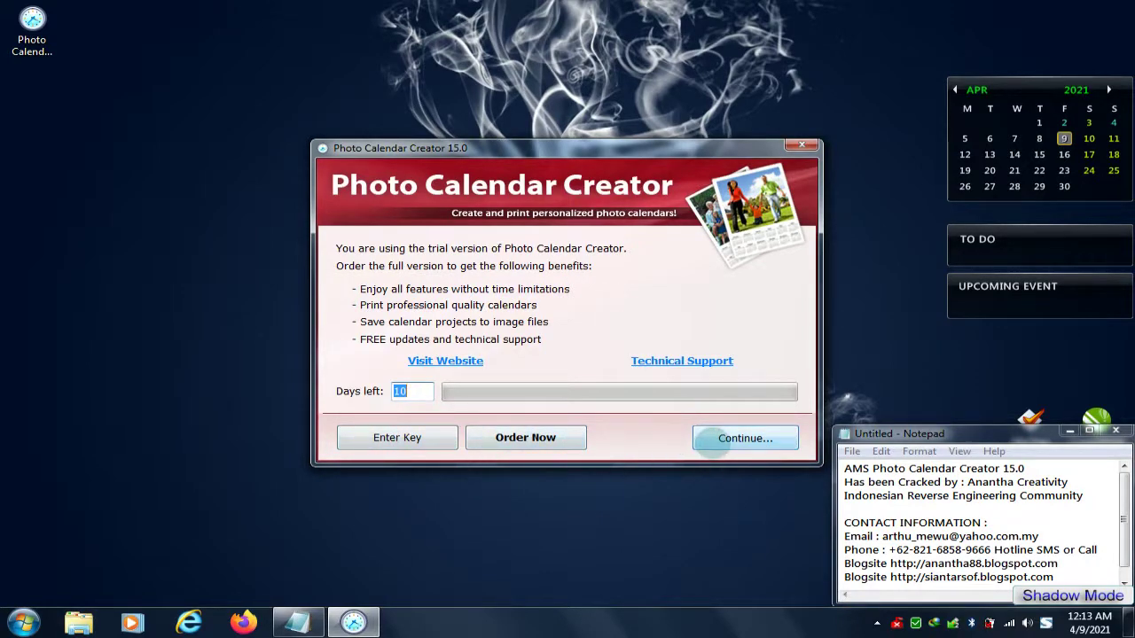
- Continue with the trial version, closing the browser window it opens and always allowing the program to access the Internet
{"action": "left_click", "coordinate": [716, 446]}
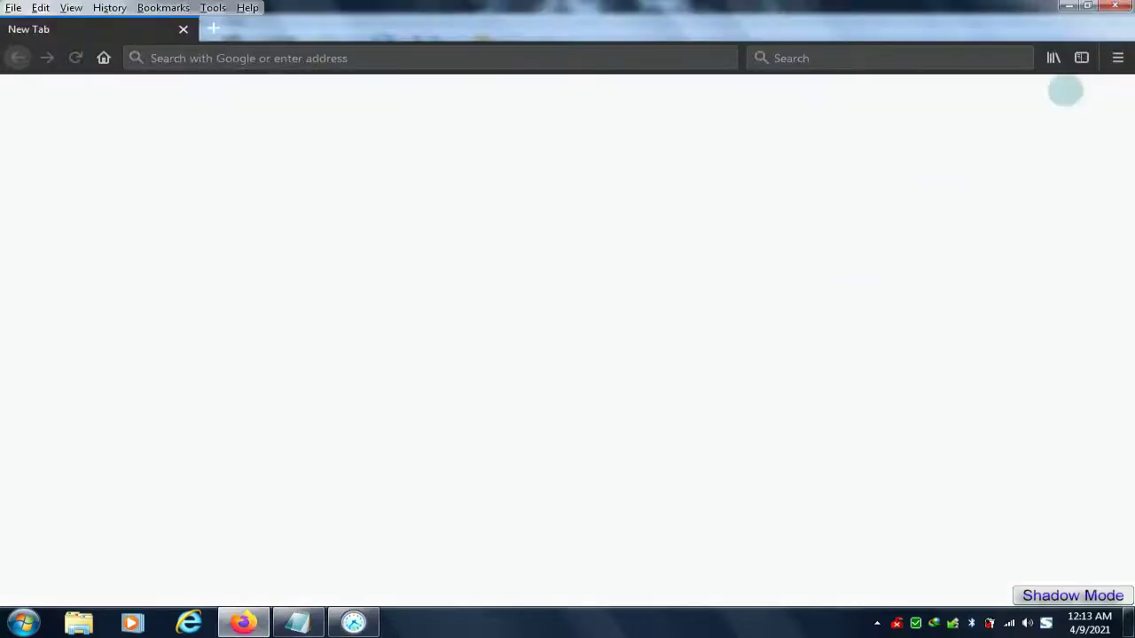
{"action": "left_click", "coordinate": [1115, 6]}
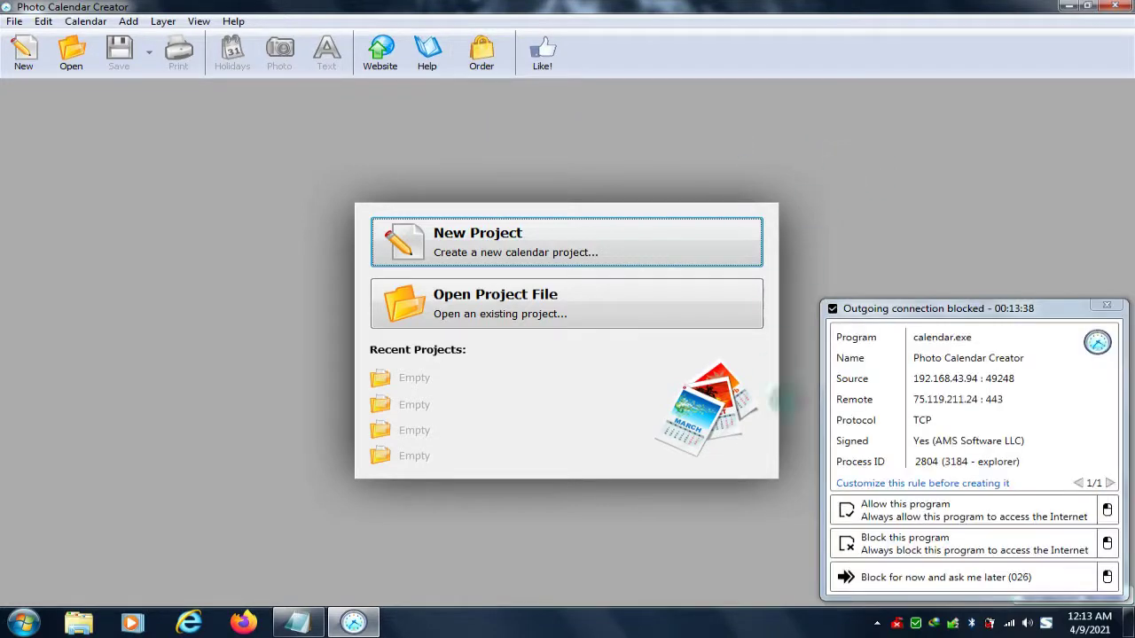
{"action": "left_click", "coordinate": [898, 508]}
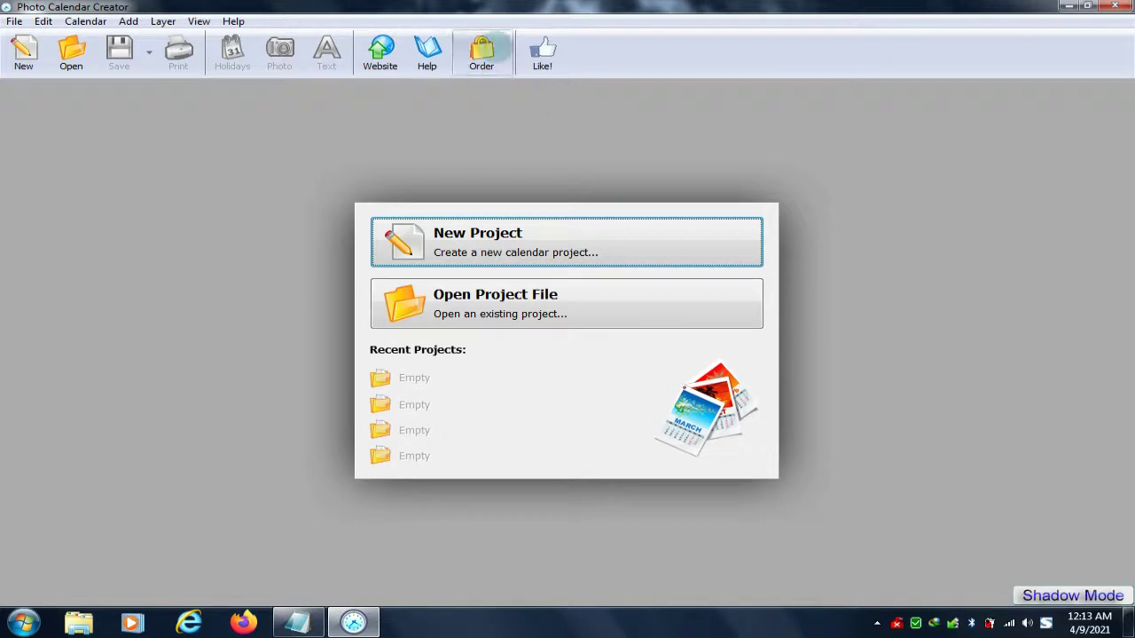
- Examine the program's version and copyright details in its About information, and close it
{"action": "left_click", "coordinate": [233, 21]}
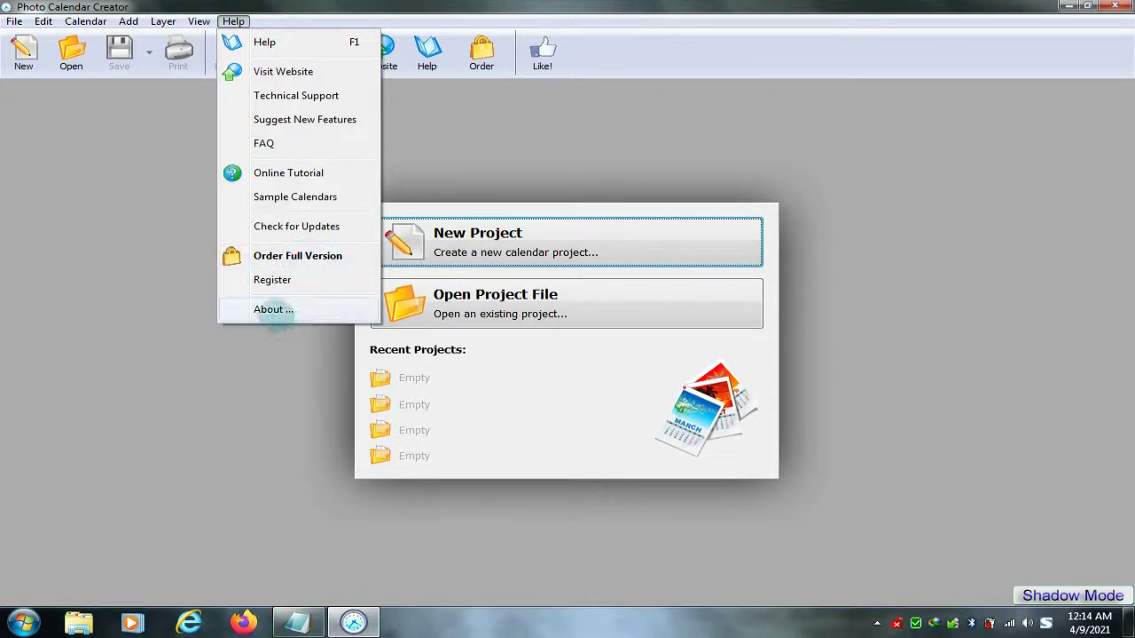
{"action": "left_click", "coordinate": [273, 309]}
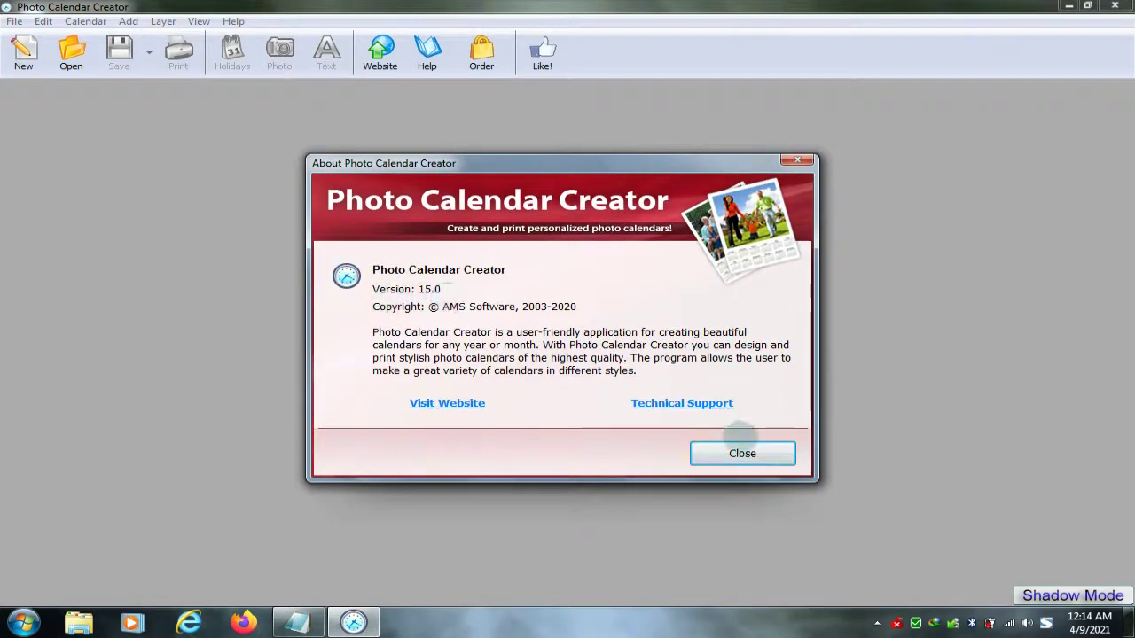
{"action": "left_click", "coordinate": [741, 452]}
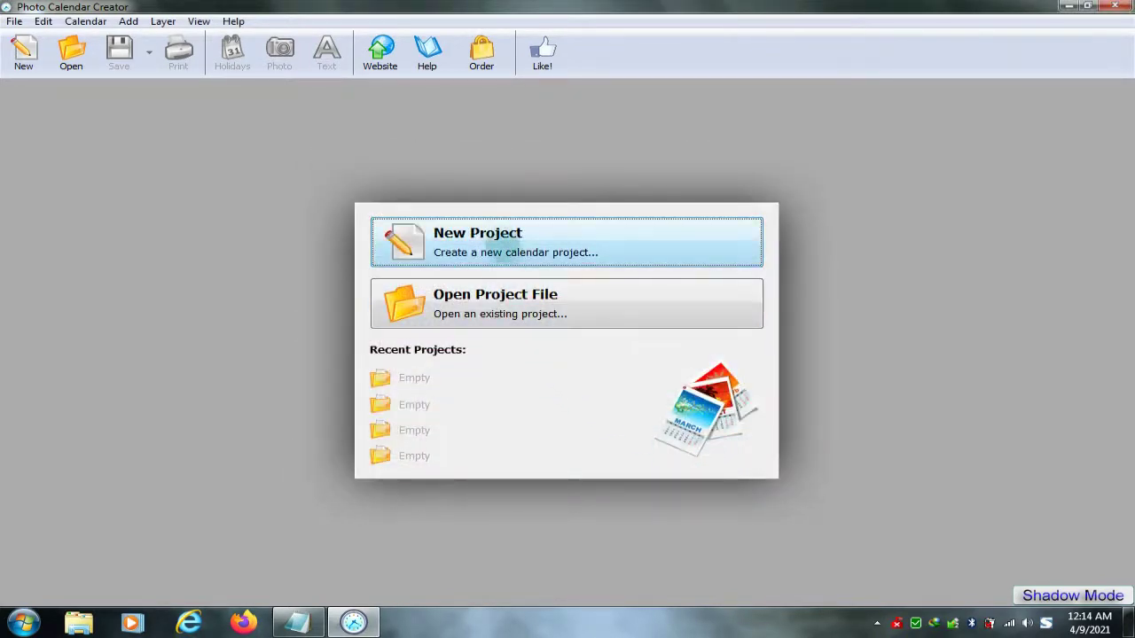
- Create a new wall calendar project using the dark horizontal template with a portrait photo and pencils
{"action": "left_click", "coordinate": [502, 237]}
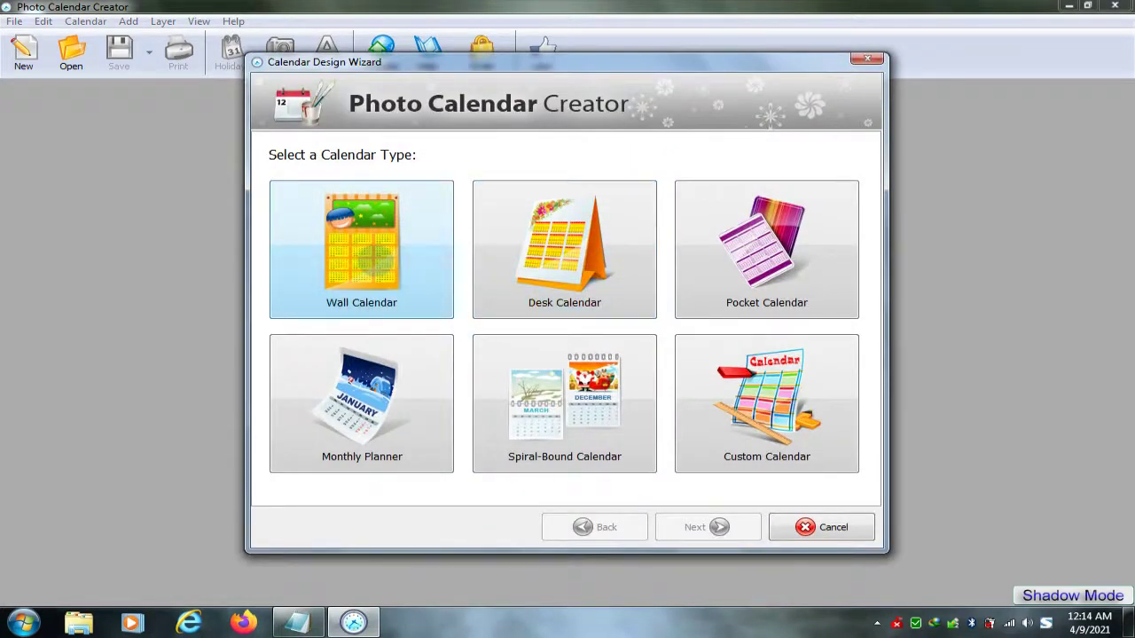
{"action": "left_click", "coordinate": [376, 257]}
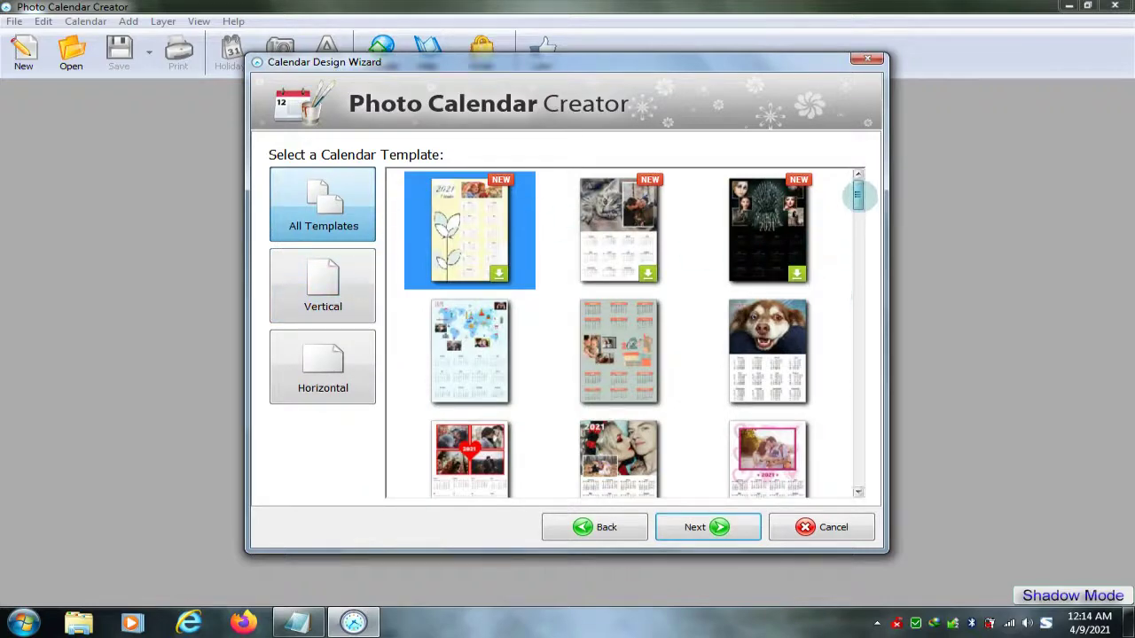
{"action": "left_click_drag", "start_coordinate": [857, 196], "coordinate": [858, 335]}
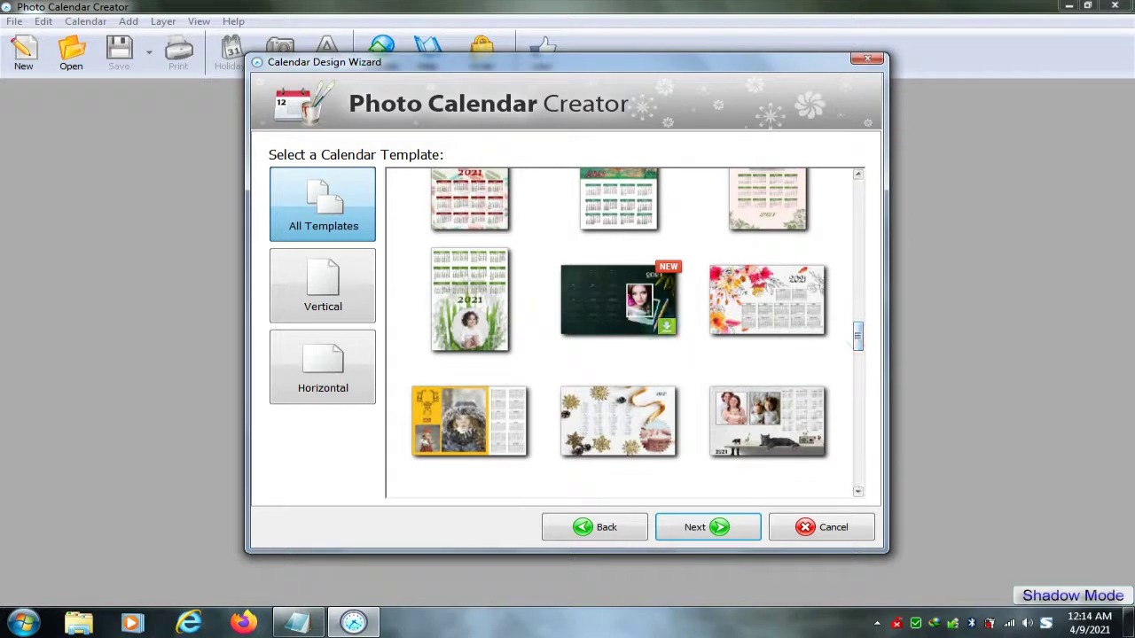
{"action": "left_click", "coordinate": [618, 300]}
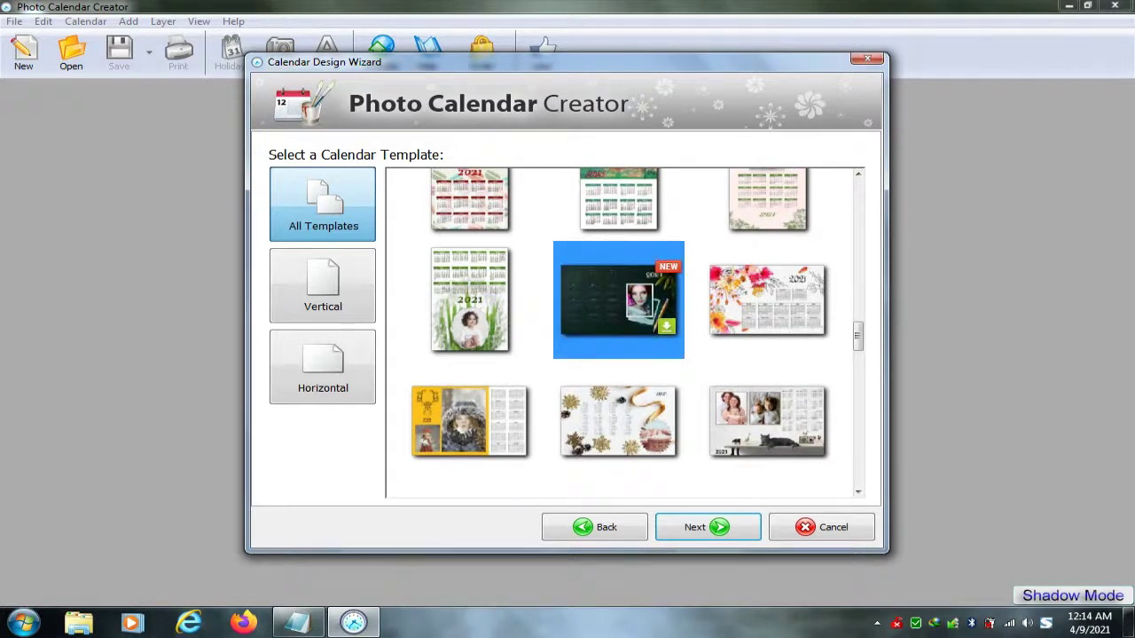
{"action": "left_click", "coordinate": [705, 531]}
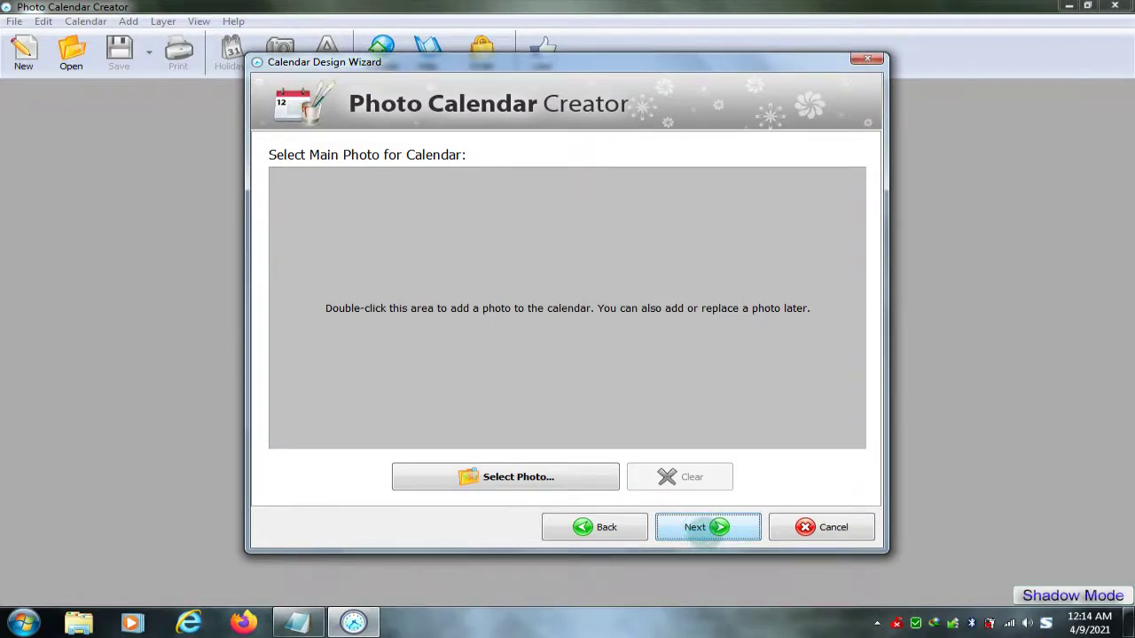
- Skip the main photo, set the starting month to April 2021, and generate the A4 calendar at 300 dpi
{"action": "left_click", "coordinate": [706, 532]}
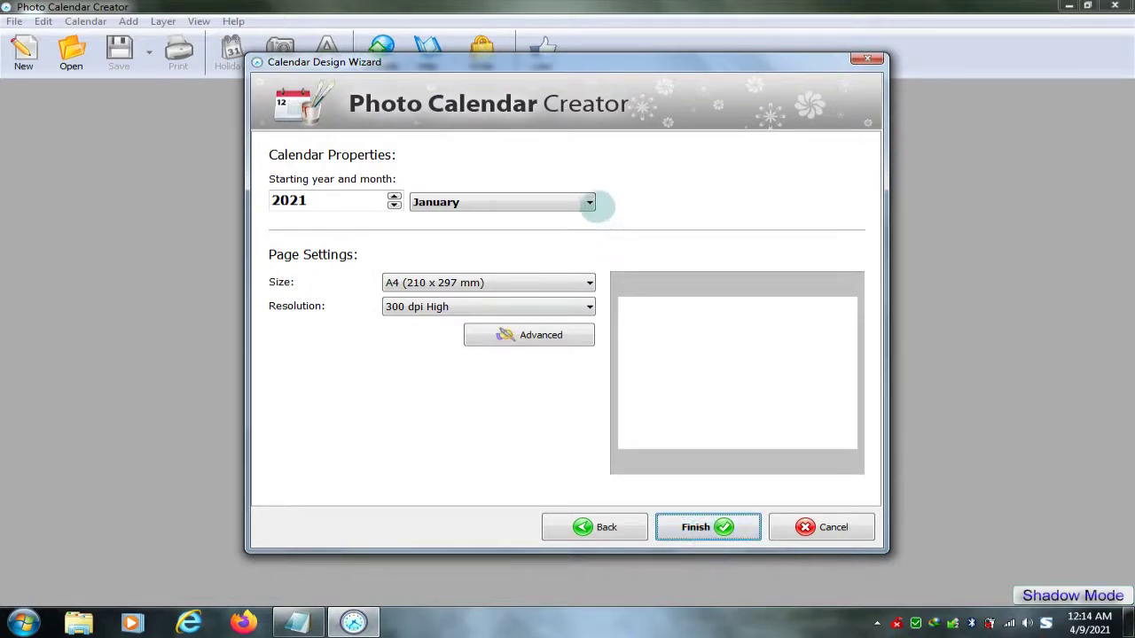
{"action": "left_click", "coordinate": [590, 202]}
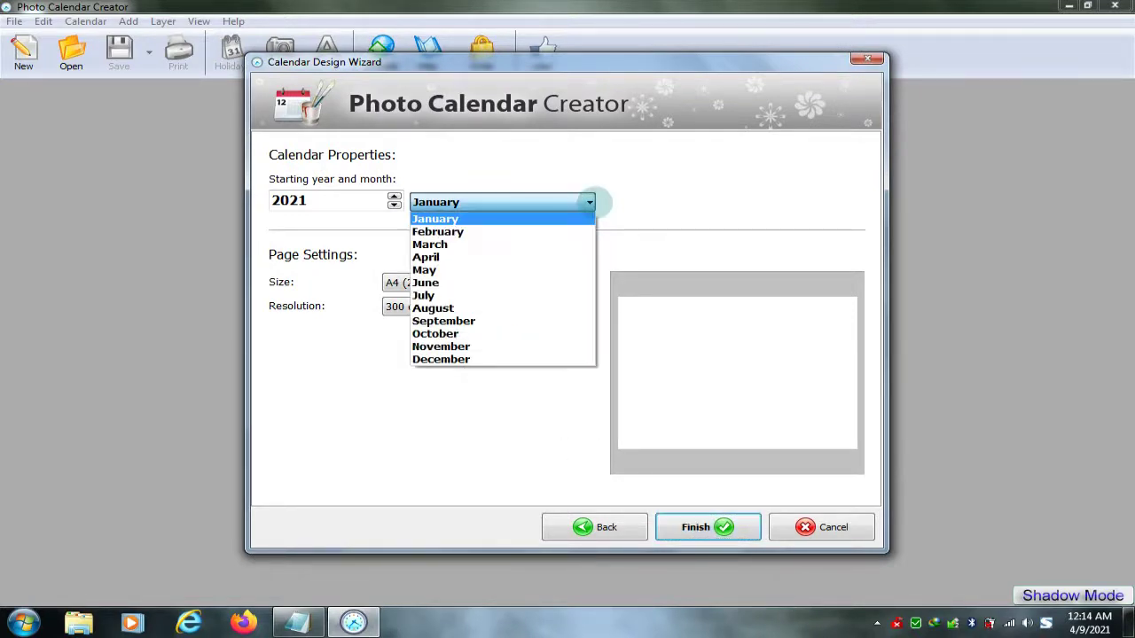
{"action": "left_click", "coordinate": [543, 256]}
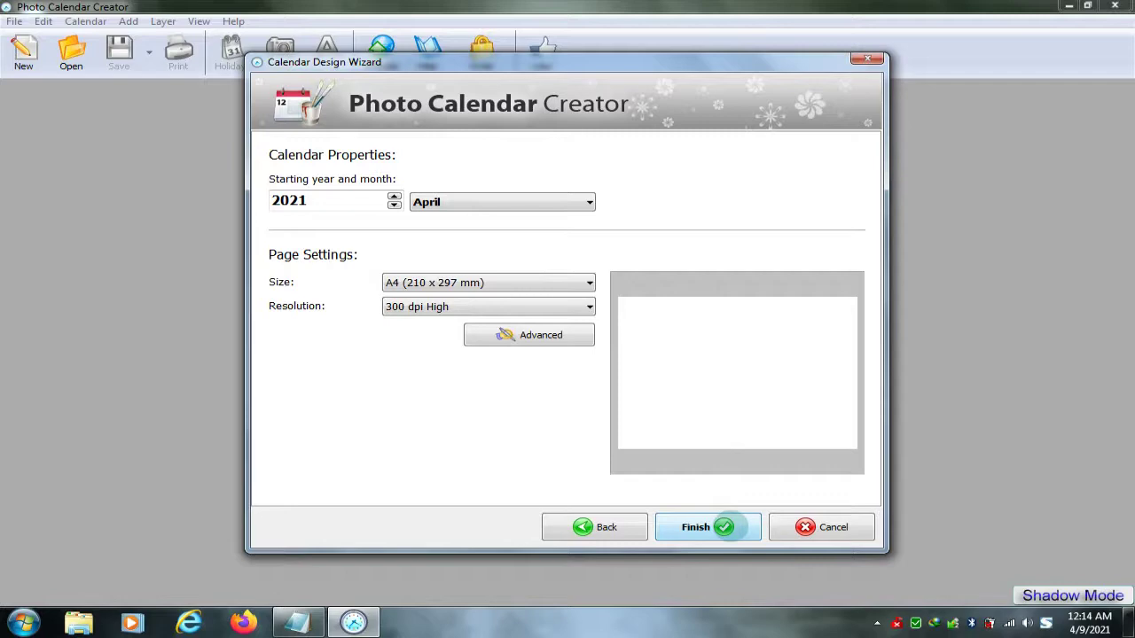
{"action": "left_click", "coordinate": [724, 526]}
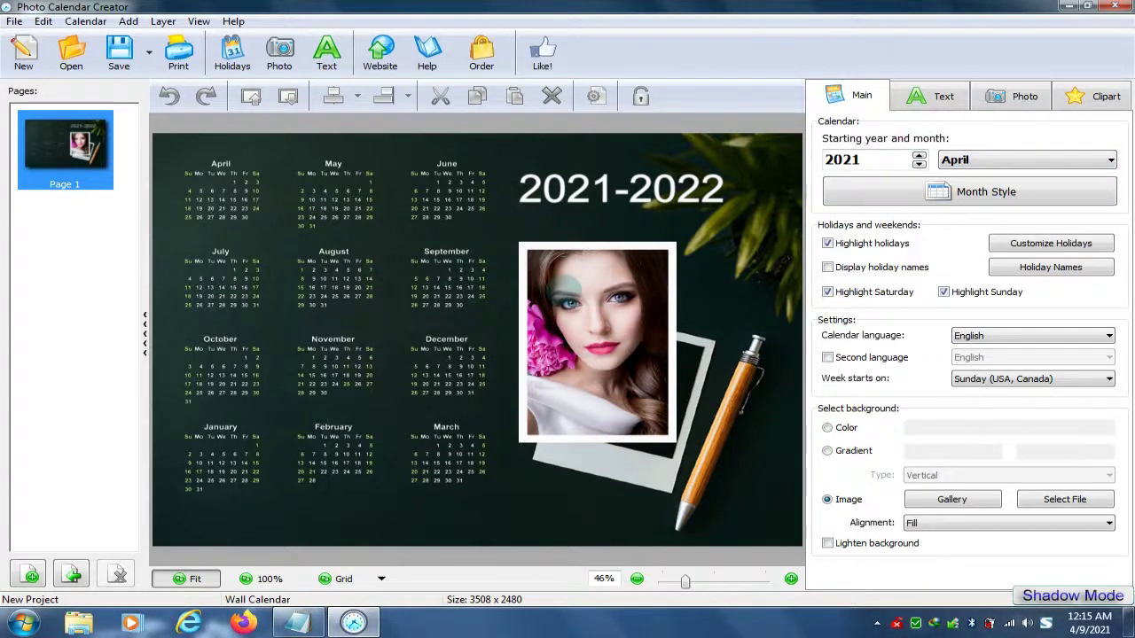
- Try to save the wall calendar project
{"action": "left_click", "coordinate": [149, 53]}
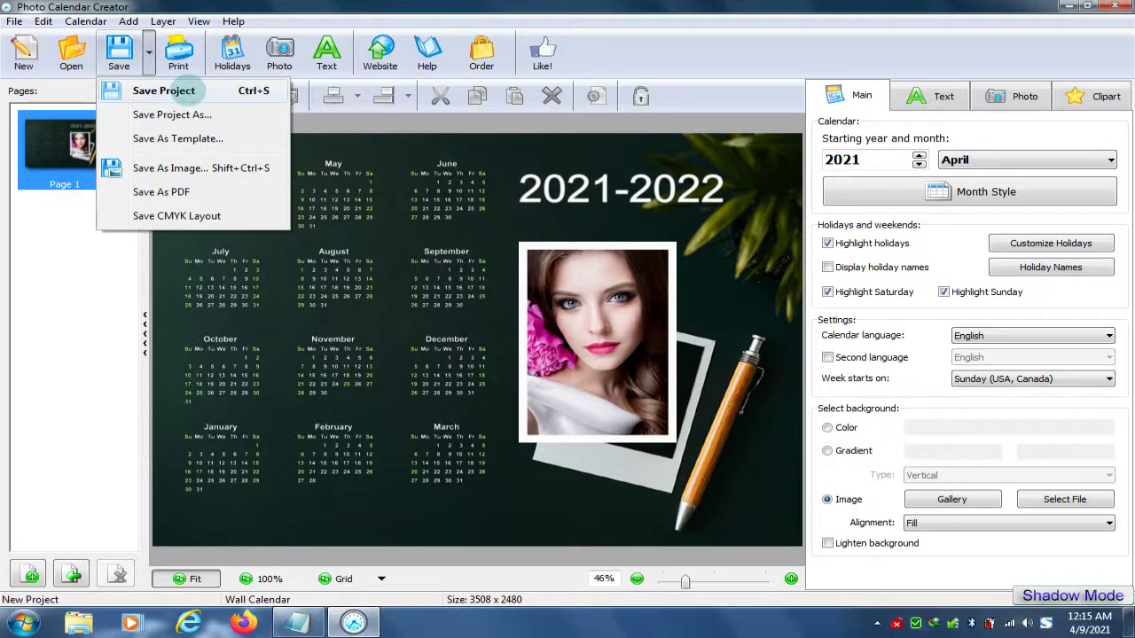
{"action": "left_click", "coordinate": [188, 90]}
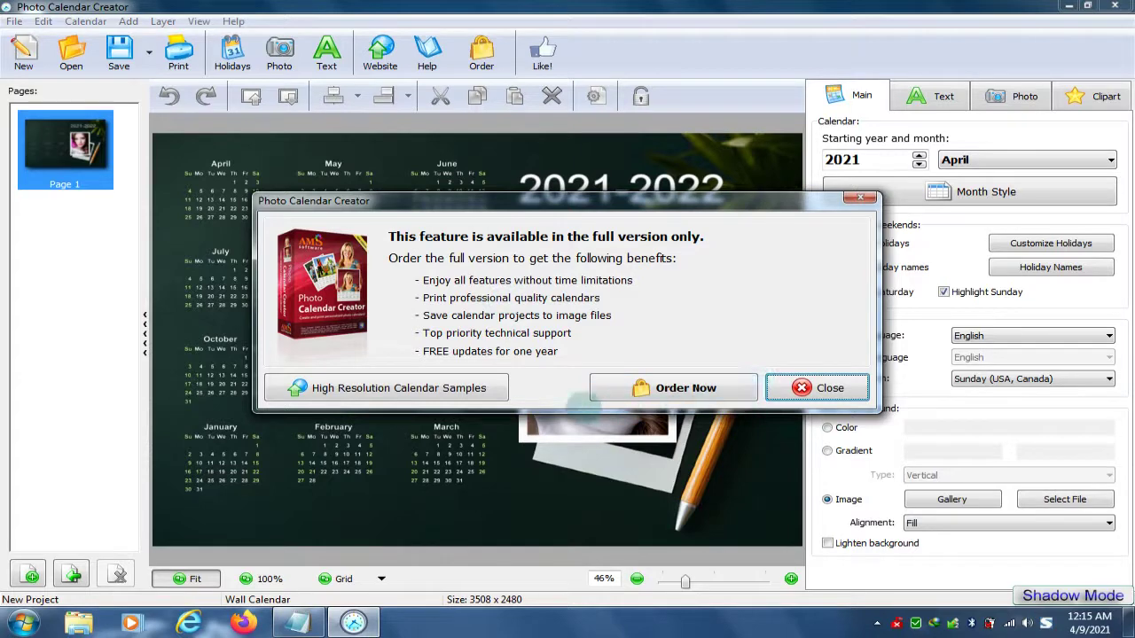
{"action": "left_click", "coordinate": [815, 388]}
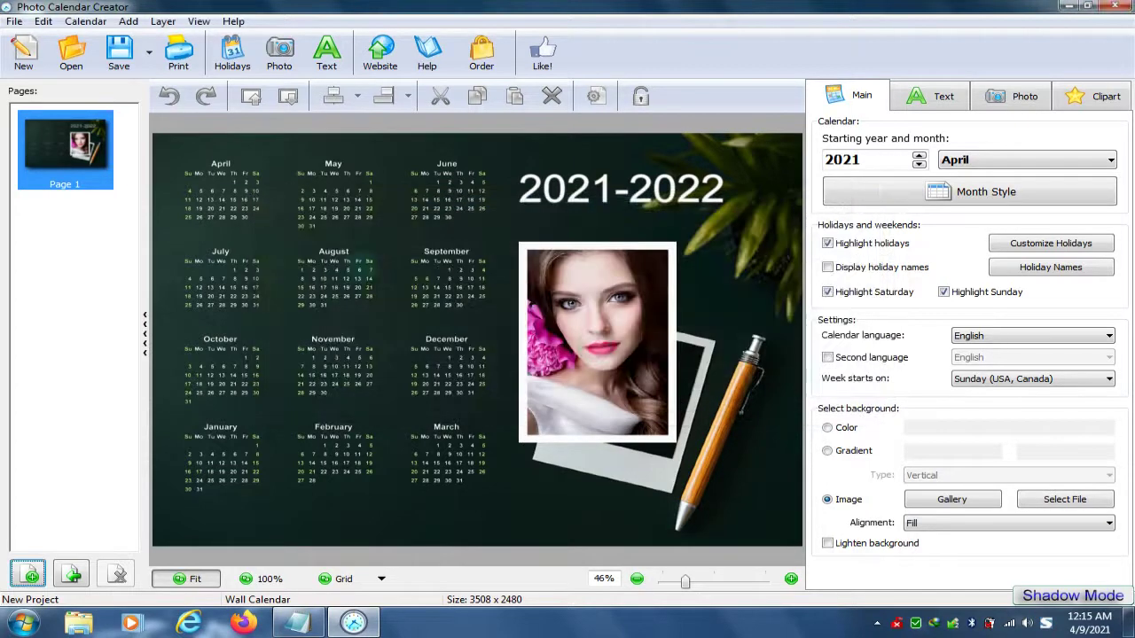
- Try to save the wall calendar project under a new name, and close the notice
{"action": "left_click", "coordinate": [148, 51]}
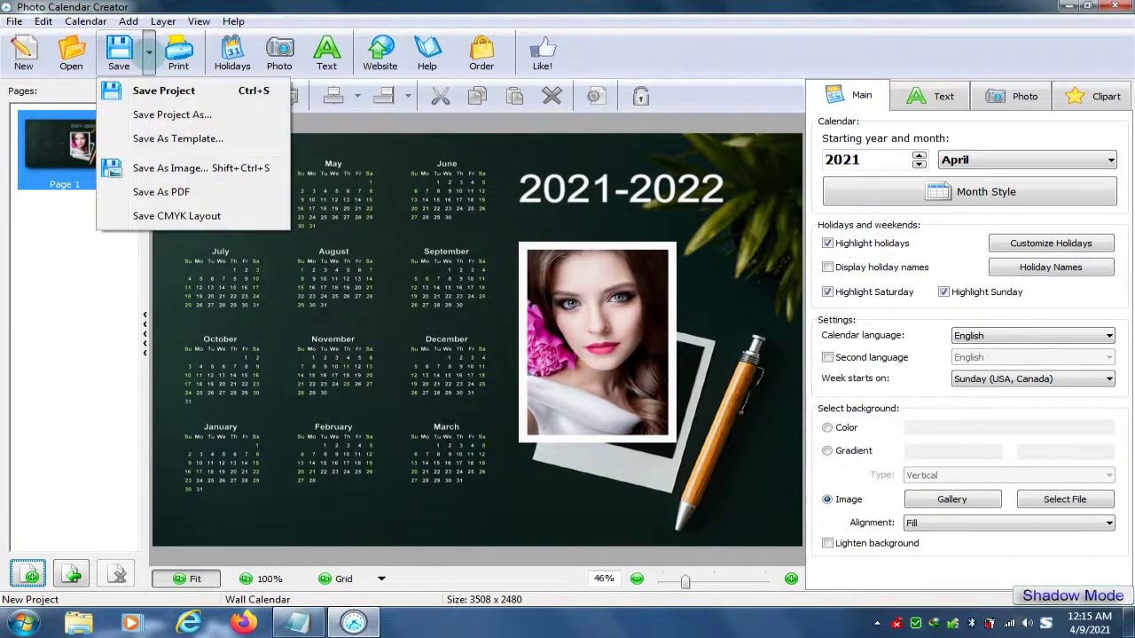
{"action": "left_click", "coordinate": [167, 115]}
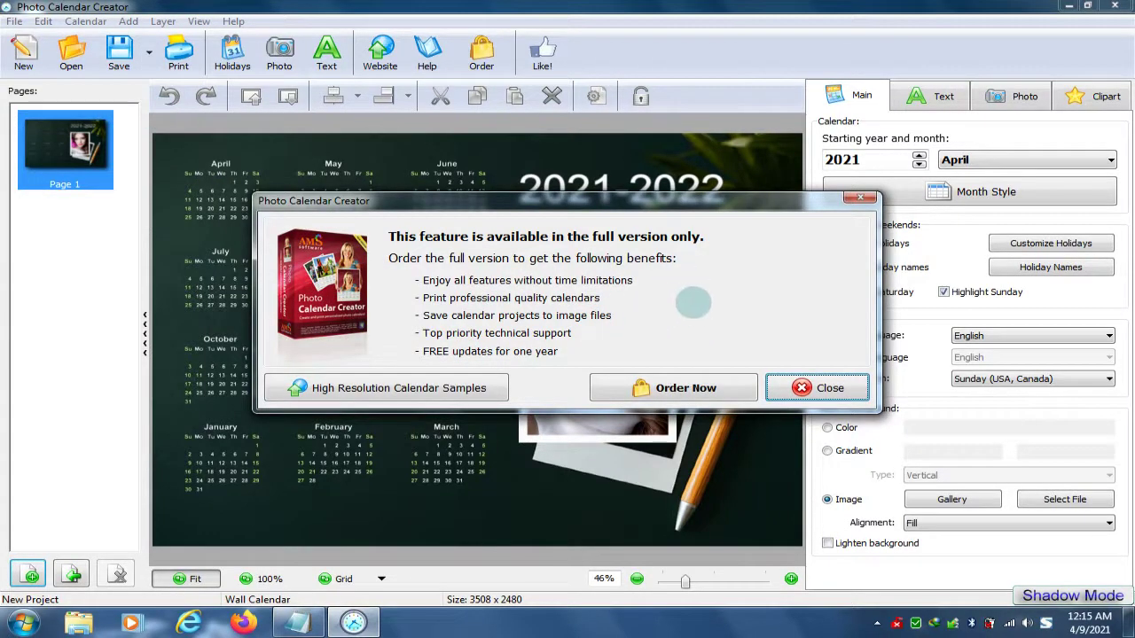
{"action": "left_click", "coordinate": [821, 388]}
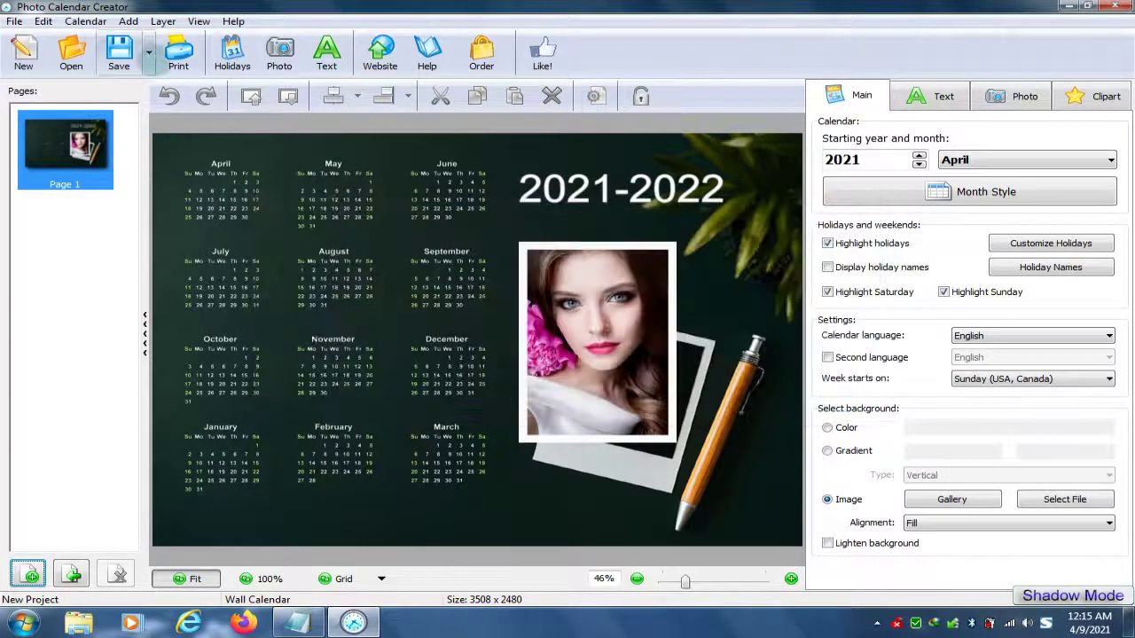
- Try to save the wall calendar as an image, and dismiss the notice
{"action": "left_click", "coordinate": [149, 53]}
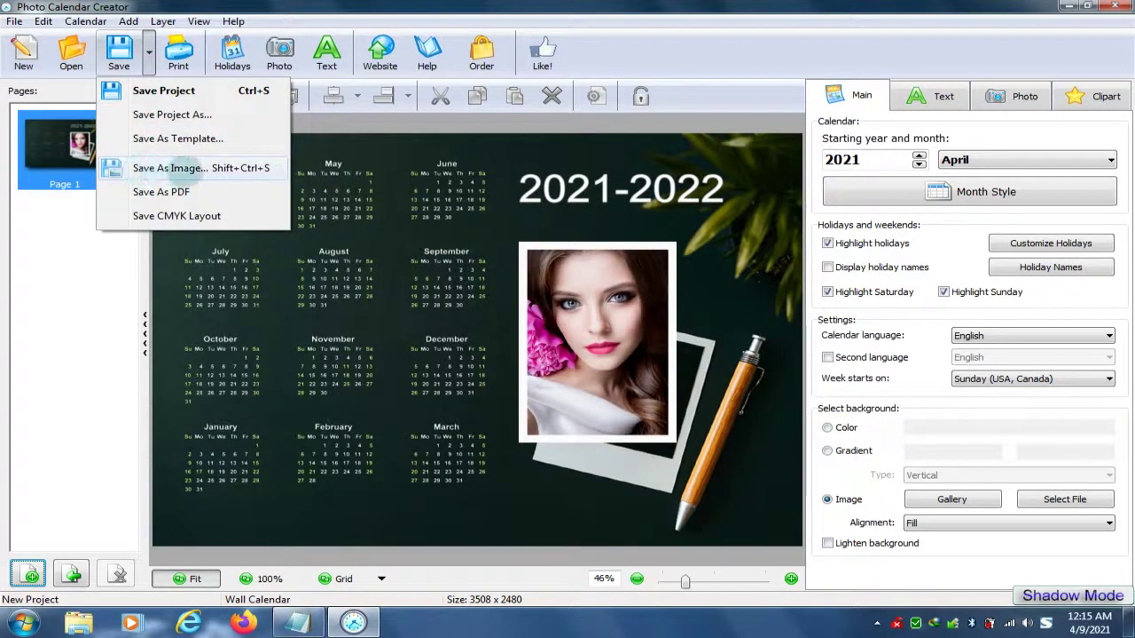
{"action": "left_click", "coordinate": [177, 168]}
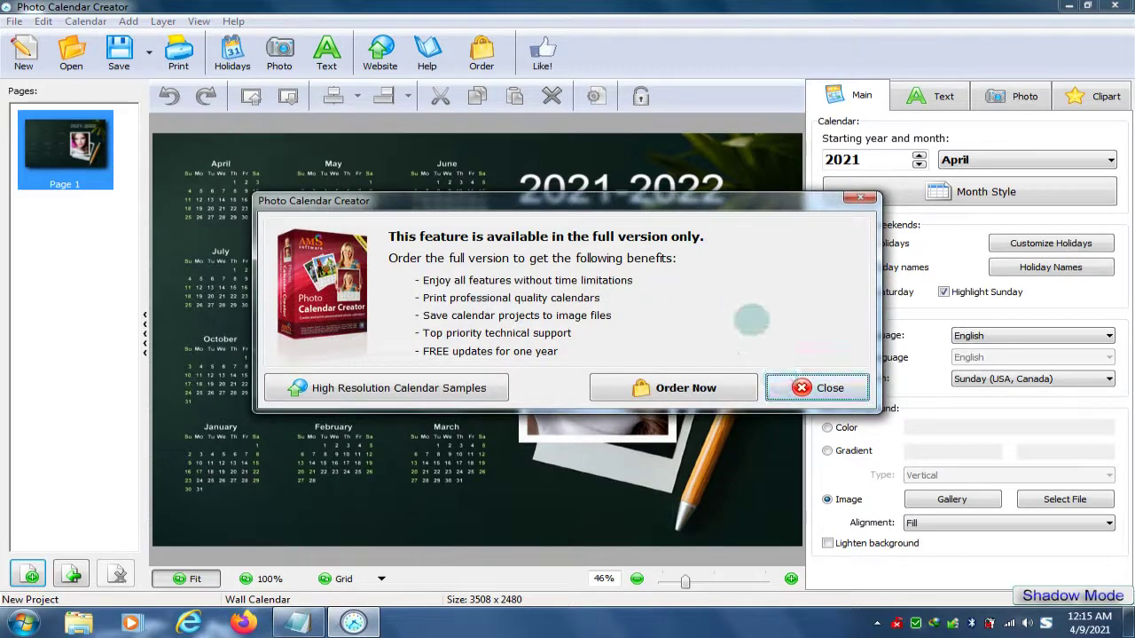
{"action": "left_click", "coordinate": [818, 387]}
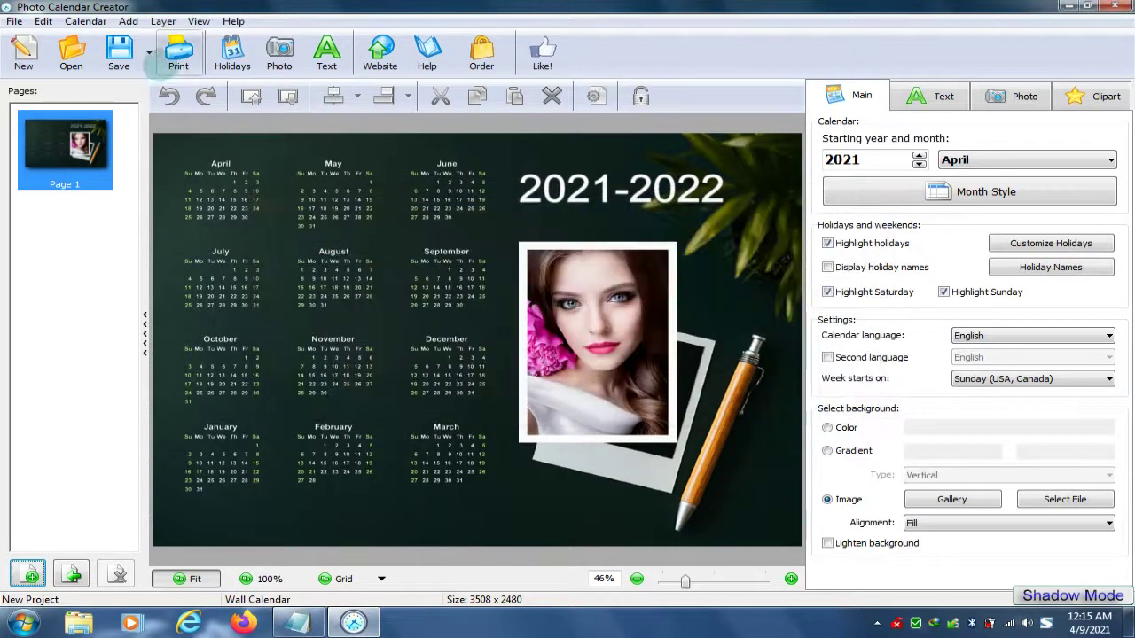
- Try to save the wall calendar as a PDF, and dismiss the notice
{"action": "left_click", "coordinate": [119, 53]}
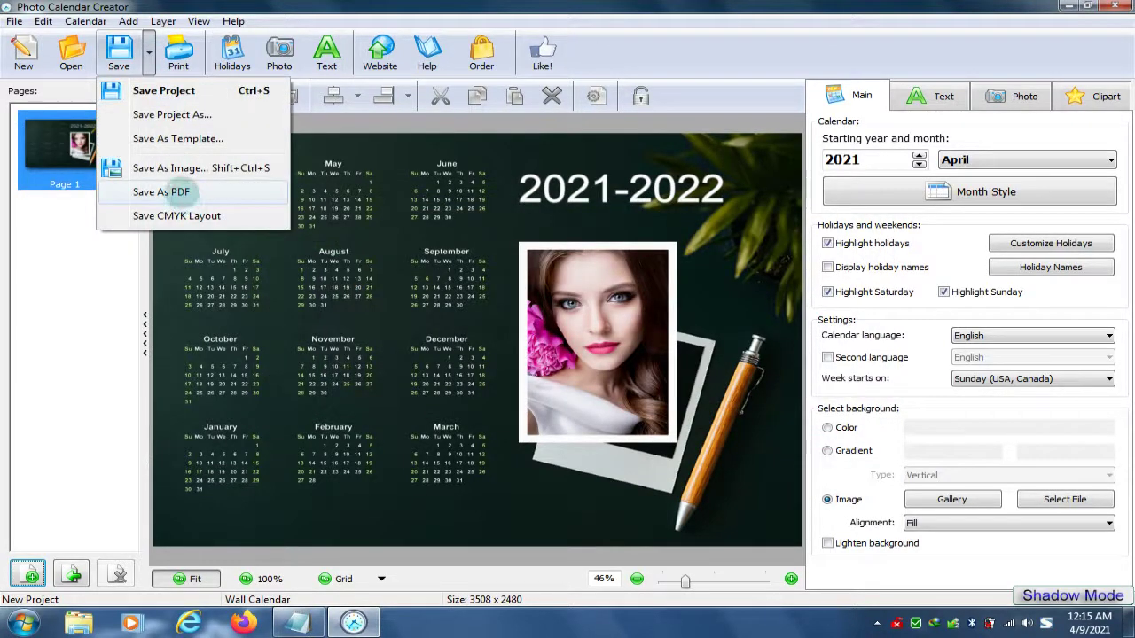
{"action": "left_click", "coordinate": [177, 192]}
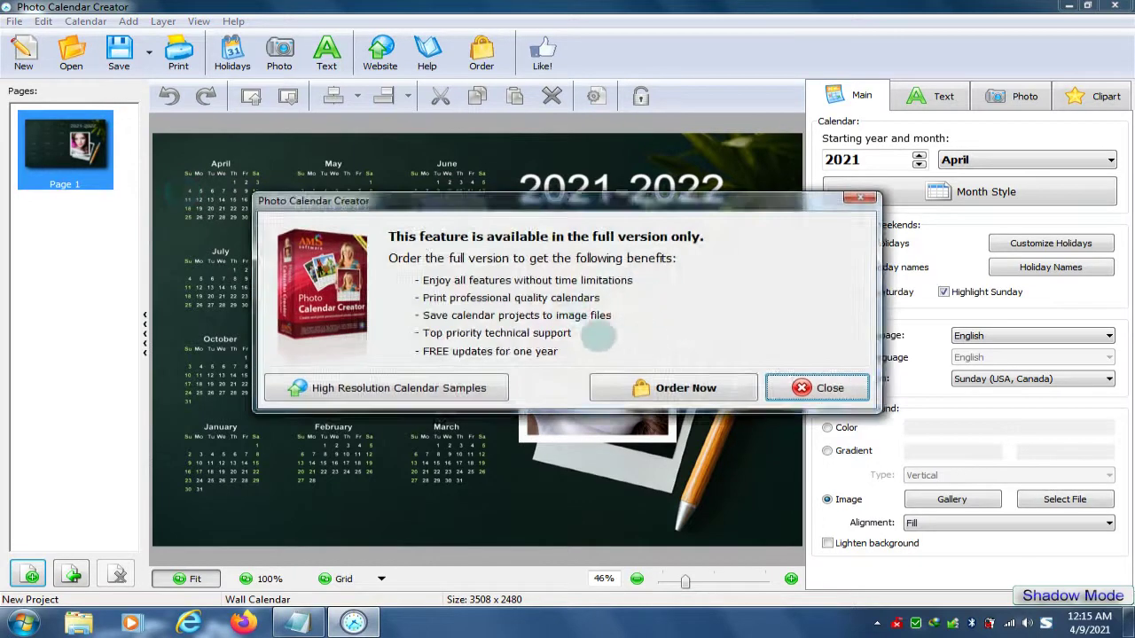
{"action": "left_click", "coordinate": [796, 387]}
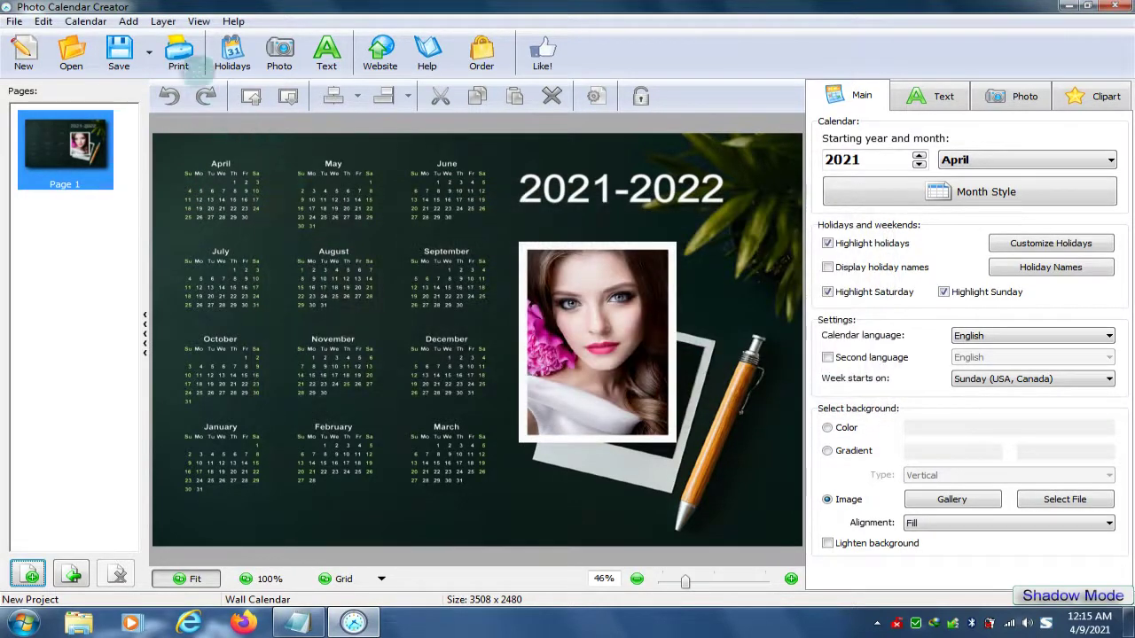
- Try to print the calendar on the EPSON L1800 Series printer, and cancel out of printing
{"action": "left_click", "coordinate": [180, 53]}
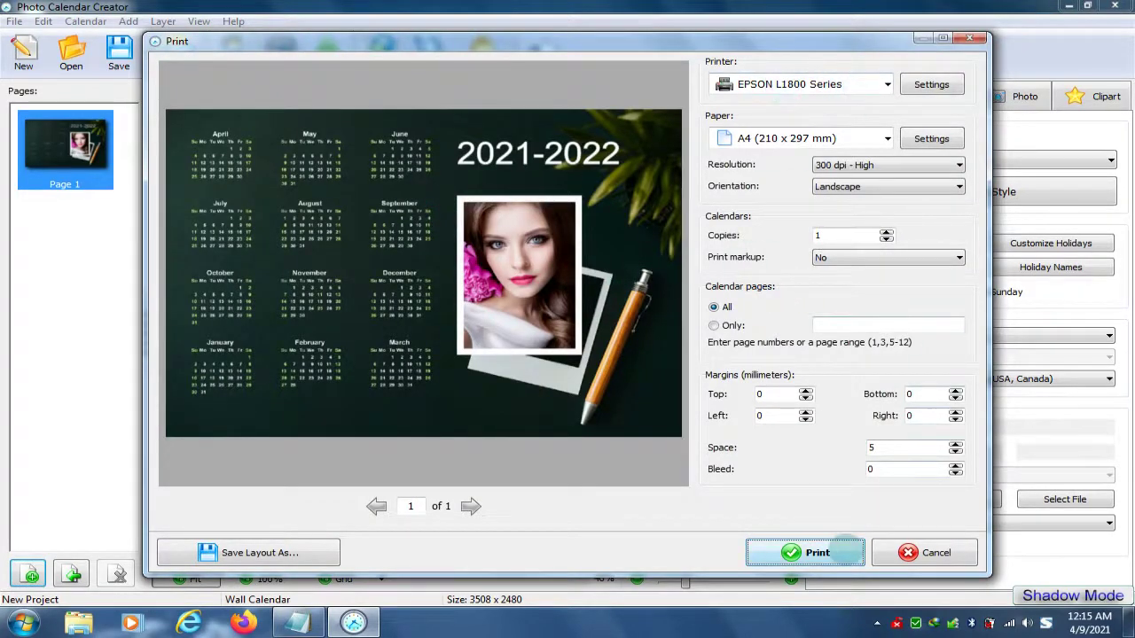
{"action": "left_click", "coordinate": [843, 553]}
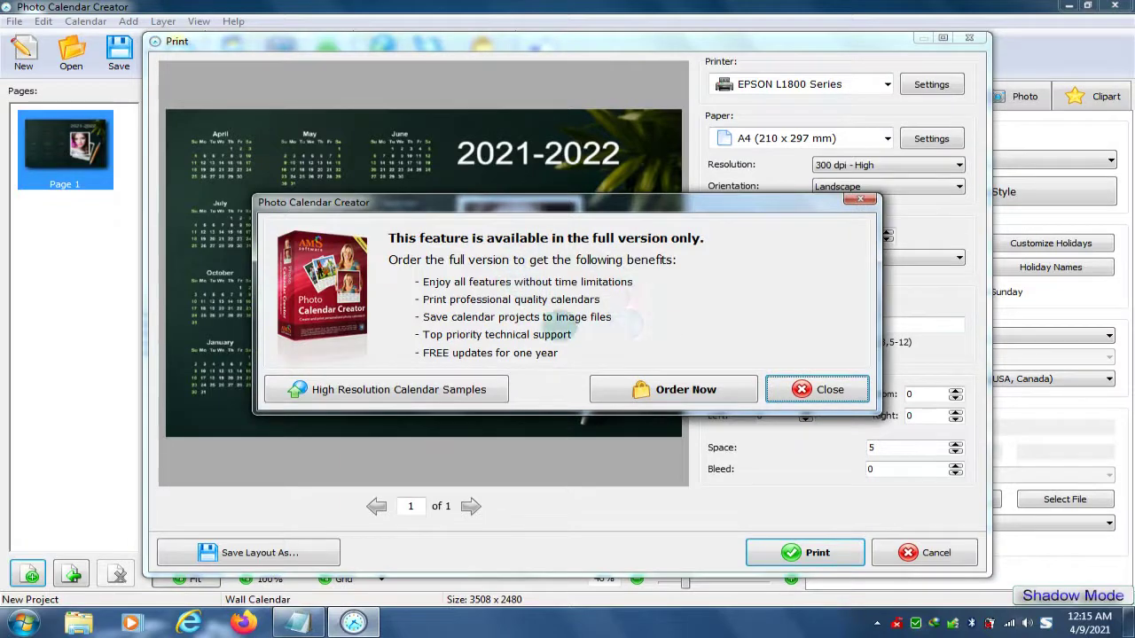
{"action": "left_click", "coordinate": [818, 390]}
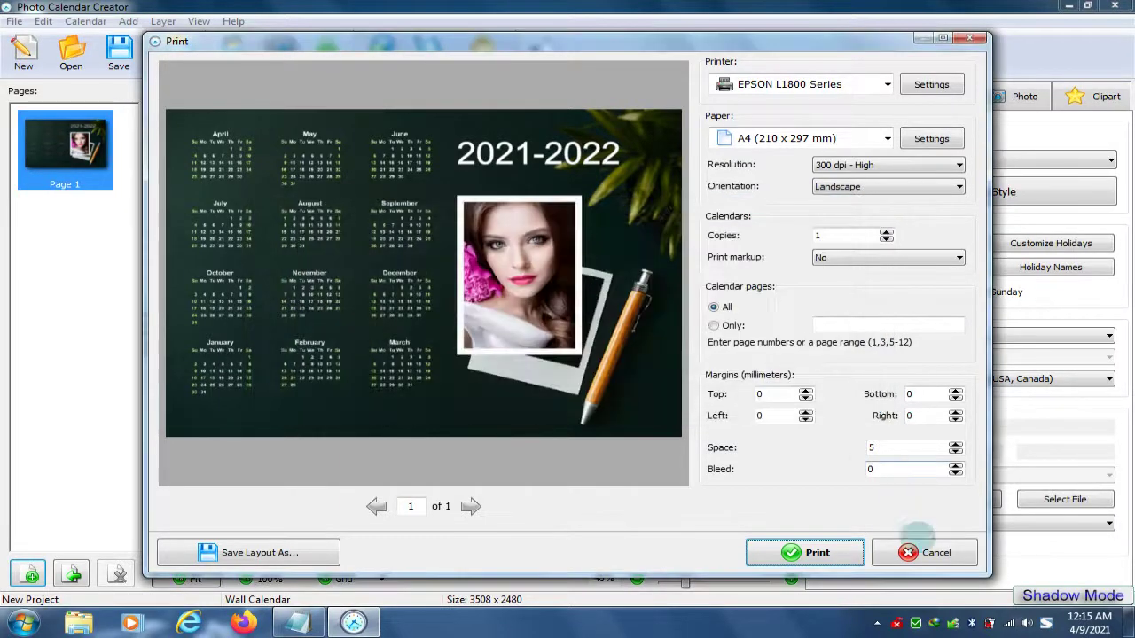
{"action": "left_click", "coordinate": [930, 552]}
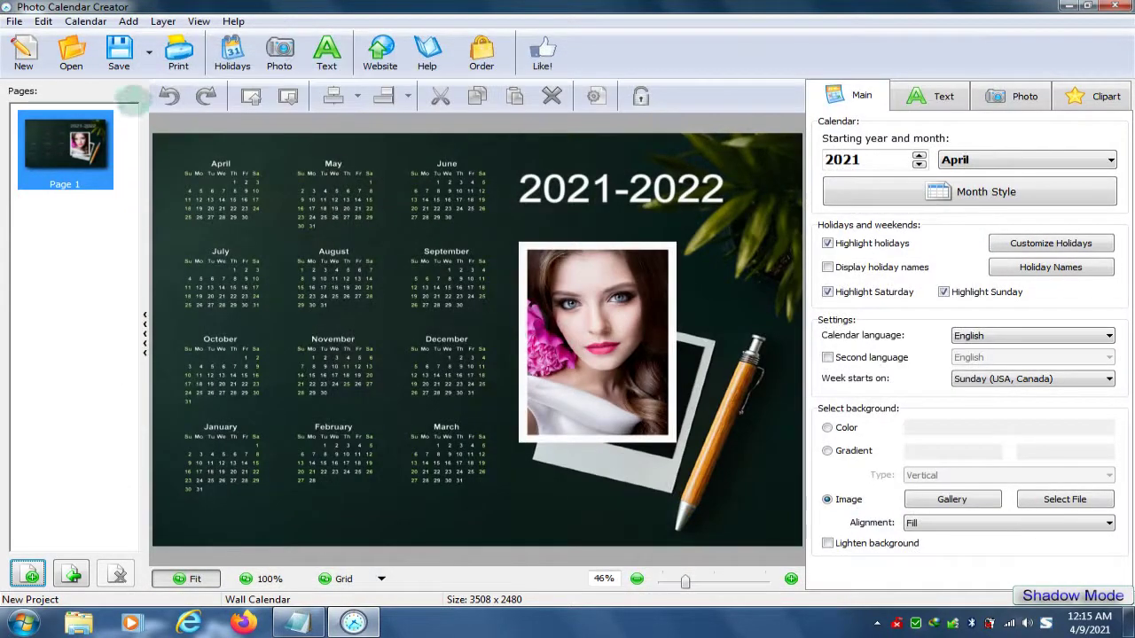
- Try to save the wall calendar as a template, and dismiss the notice
{"action": "left_click", "coordinate": [149, 53]}
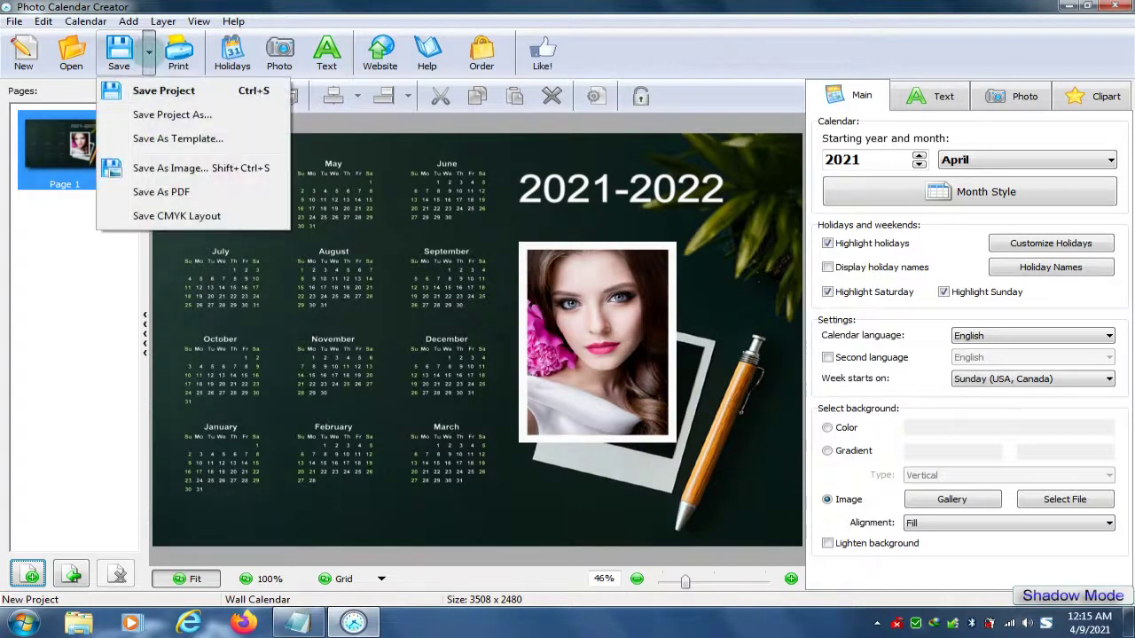
{"action": "left_click", "coordinate": [193, 139]}
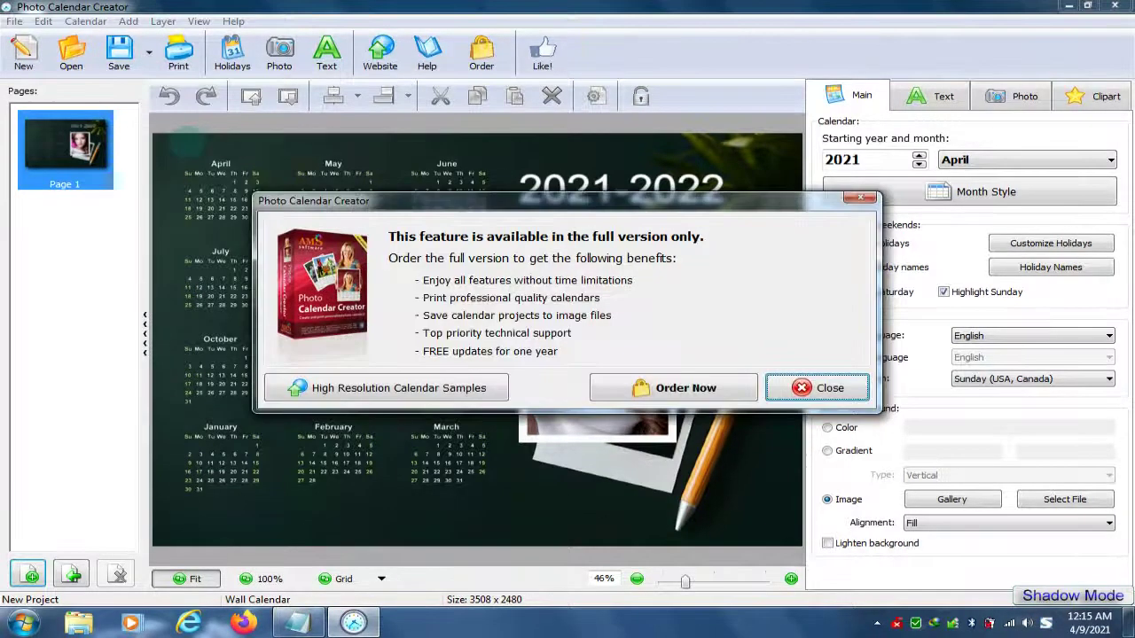
{"action": "left_click", "coordinate": [817, 388]}
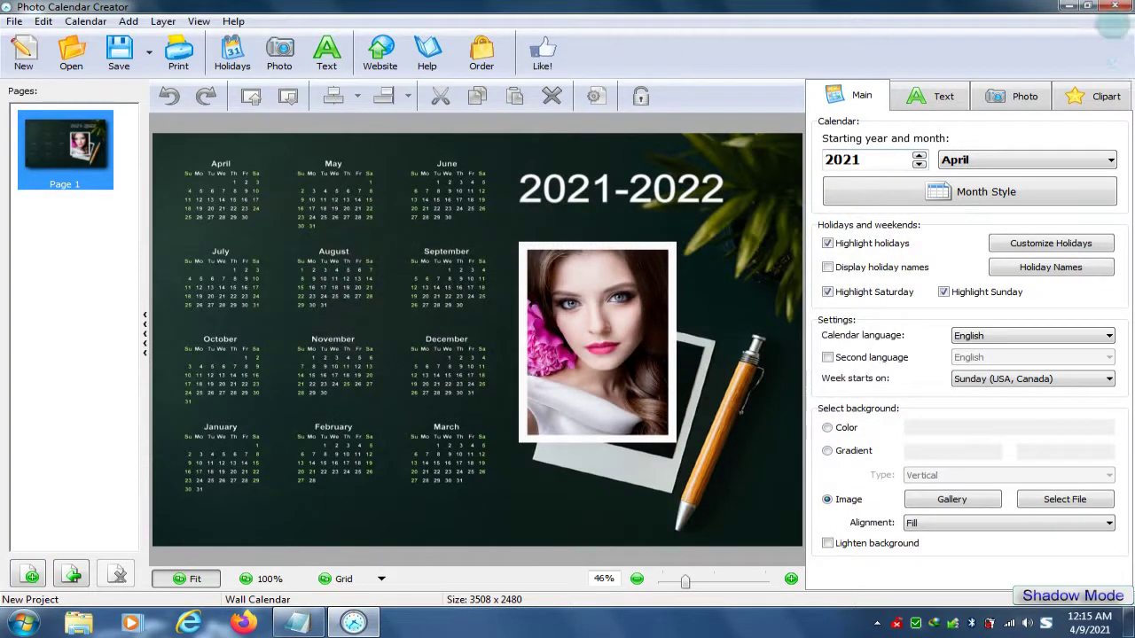
- Close Photo Calendar Creator and copy Calendar.exe from the Crack folder on the desktop
{"action": "left_click", "coordinate": [1113, 6]}
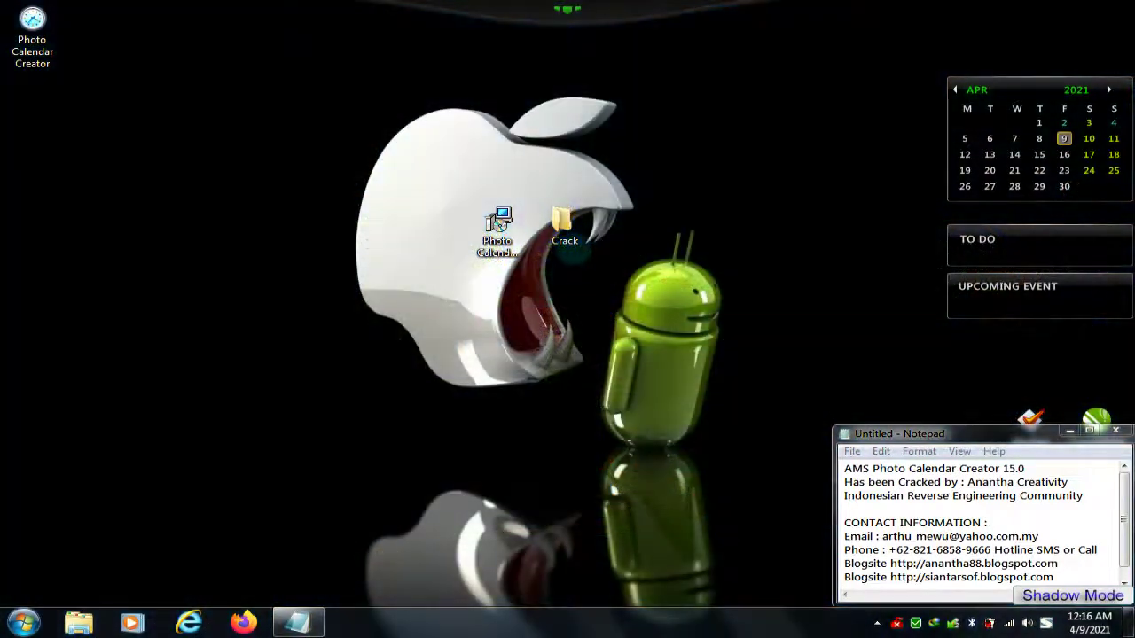
{"action": "left_click_drag", "start_coordinate": [565, 226], "coordinate": [764, 226]}
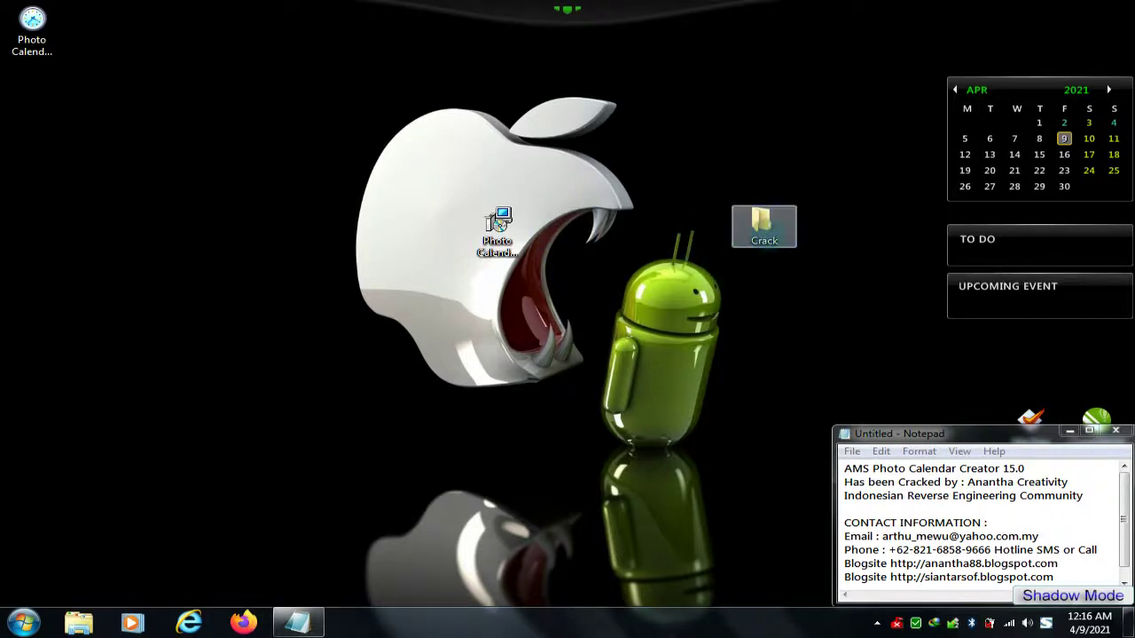
{"action": "double_click", "coordinate": [766, 232]}
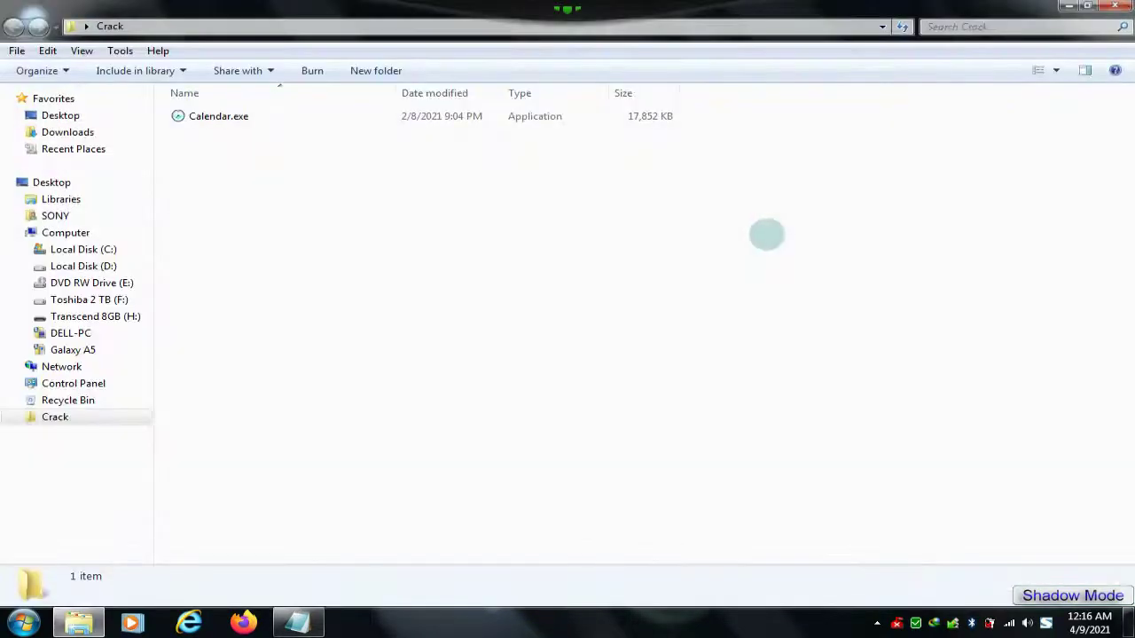
{"action": "left_click", "coordinate": [295, 119]}
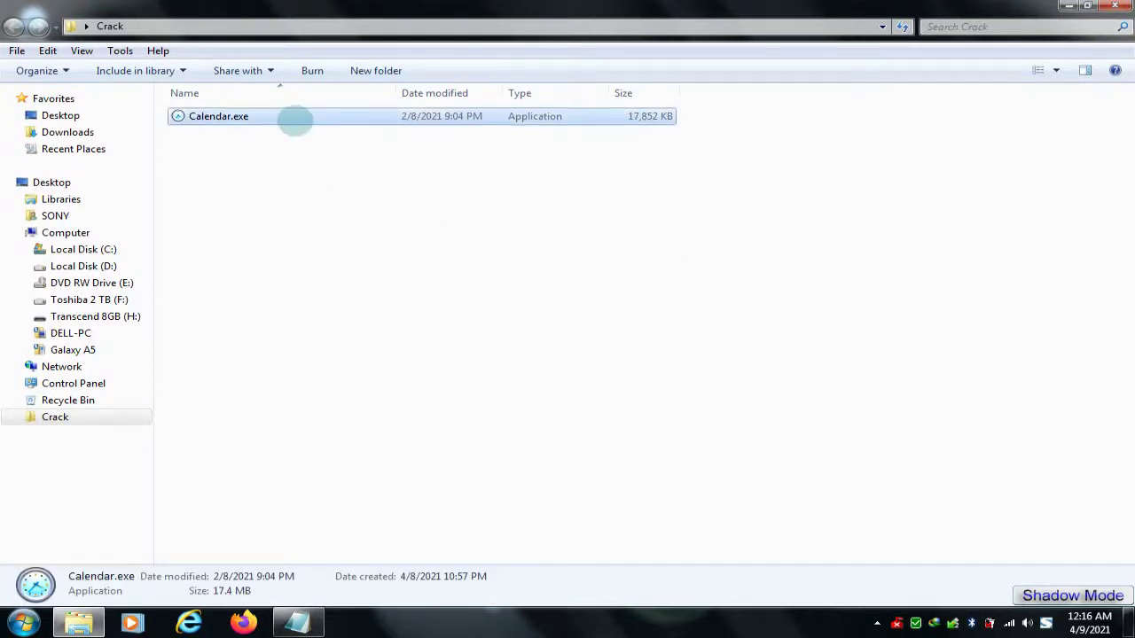
{"action": "right_click", "coordinate": [296, 120]}
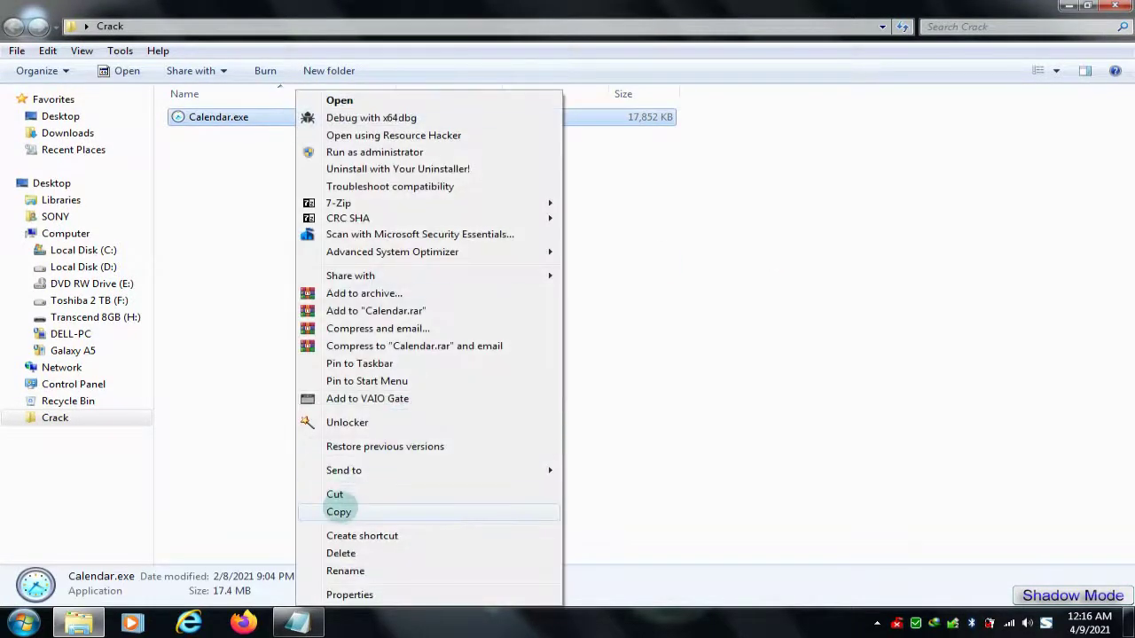
{"action": "left_click", "coordinate": [339, 511]}
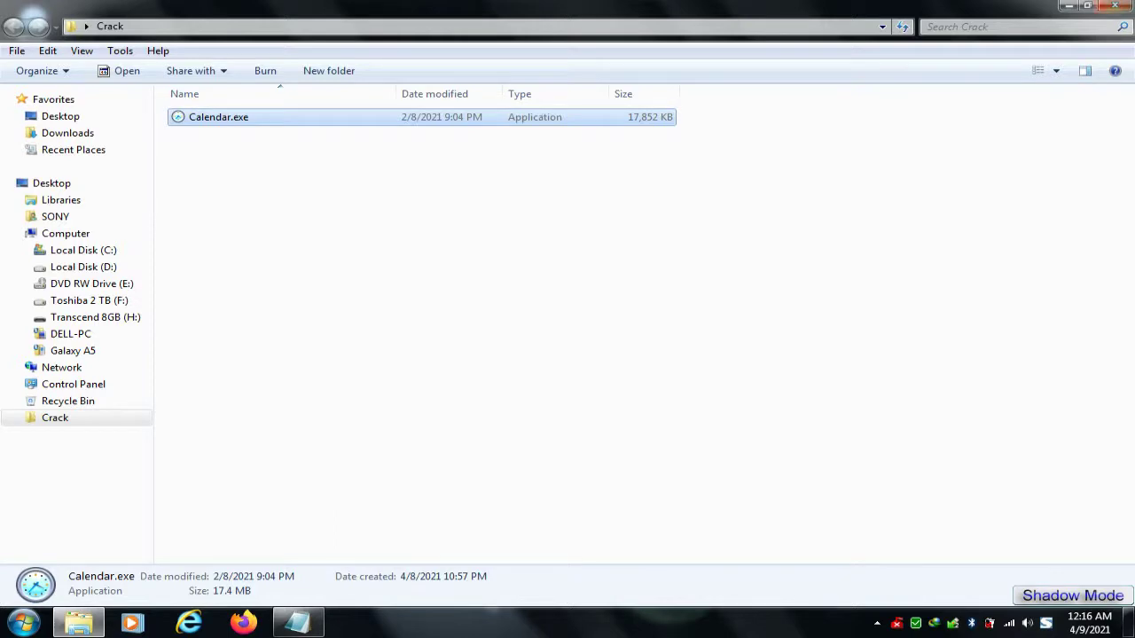
- Open the program's installation folder through the properties of its desktop shortcut
{"action": "key", "text": "super+d"}
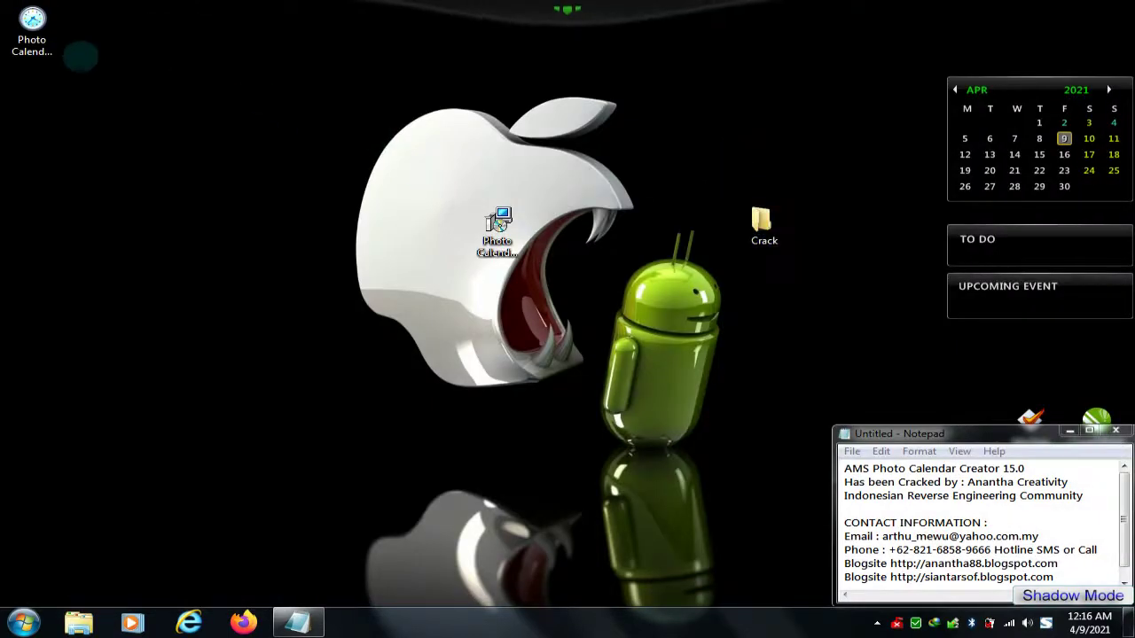
{"action": "right_click", "coordinate": [45, 44]}
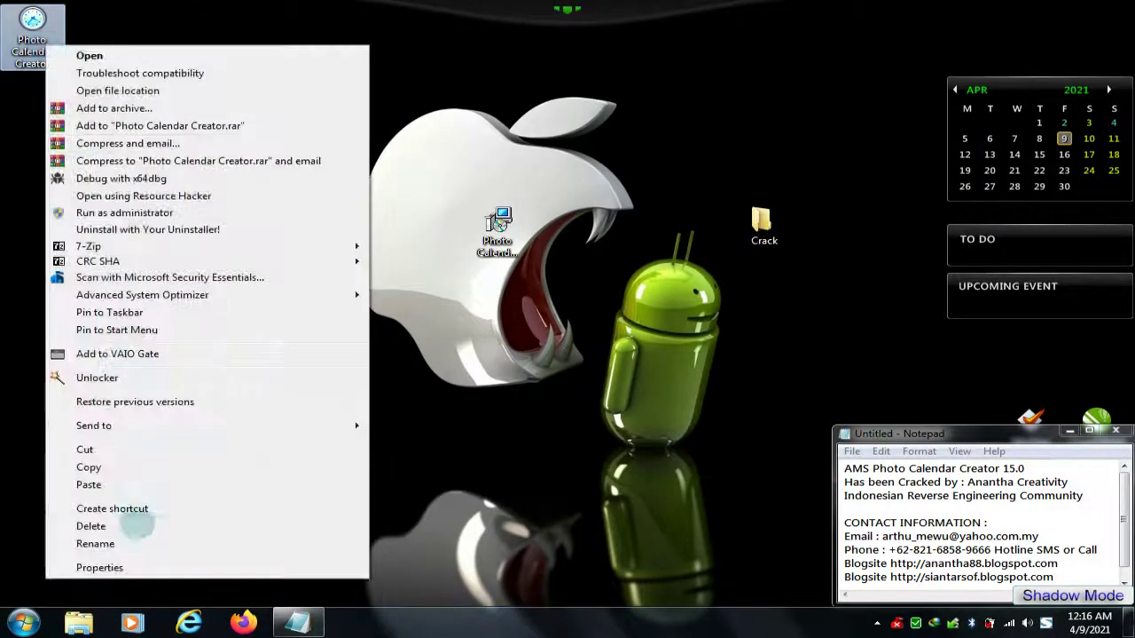
{"action": "left_click", "coordinate": [111, 568]}
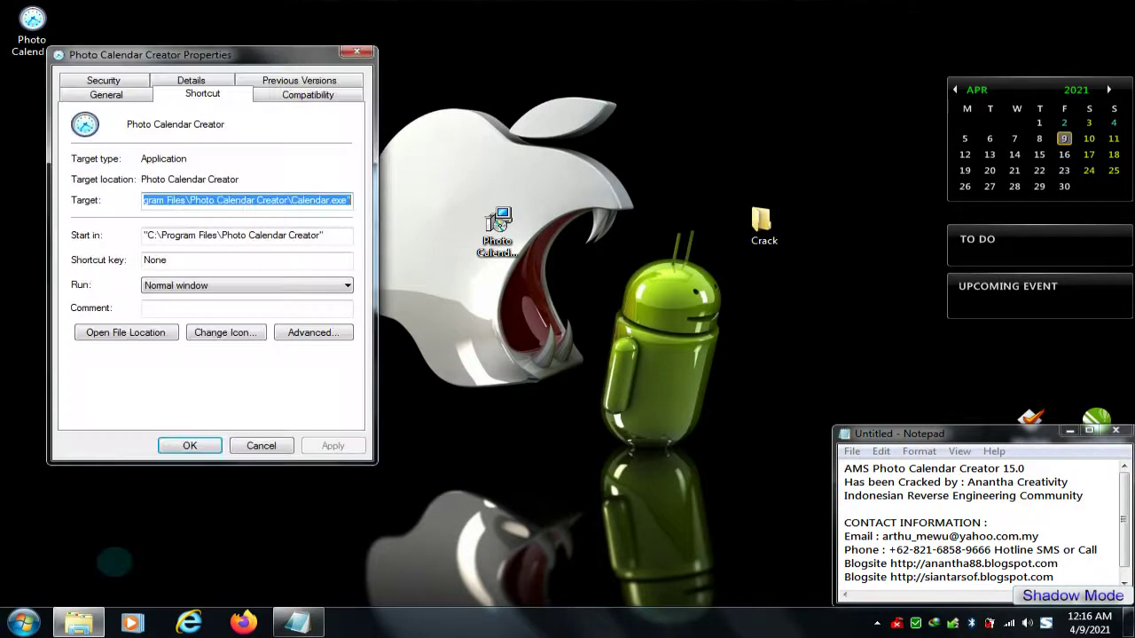
{"action": "left_click", "coordinate": [126, 332]}
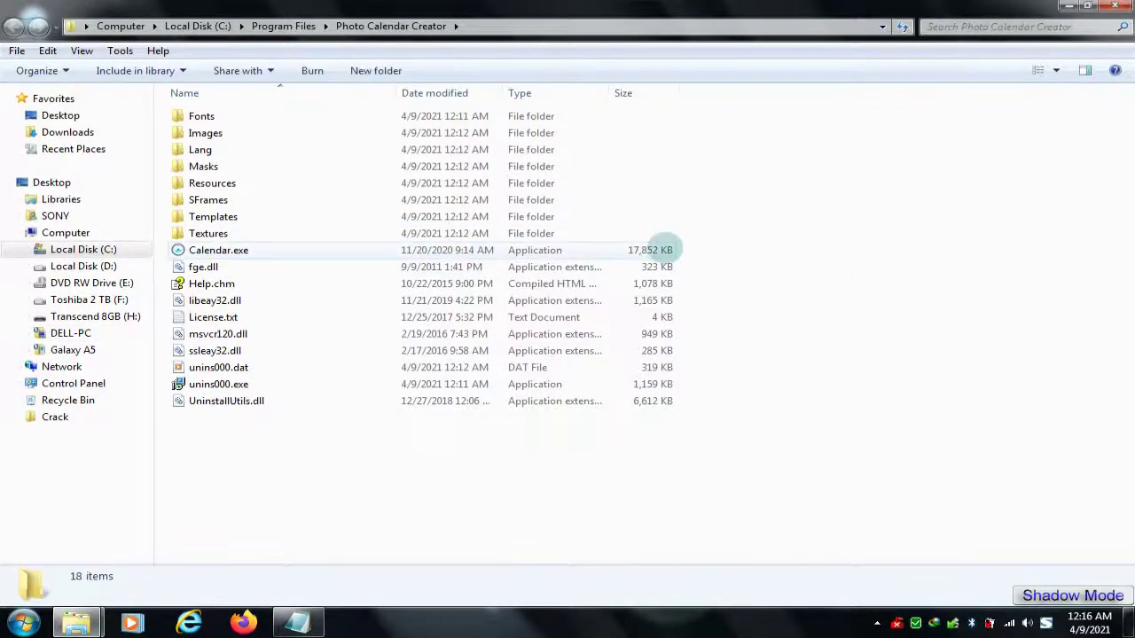
- Delete Calendar.exe from the Photo Calendar Creator installation folder and paste the copied Calendar.exe in its place
{"action": "right_click", "coordinate": [665, 248]}
{"action": "left_click", "coordinate": [713, 553]}
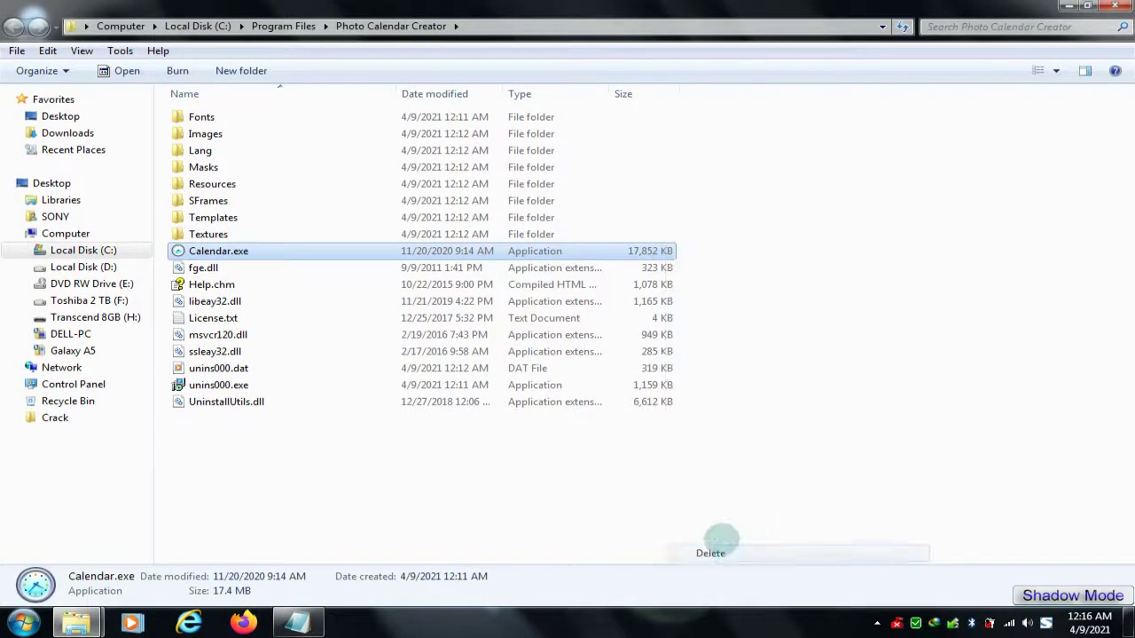
{"action": "left_click", "coordinate": [637, 373]}
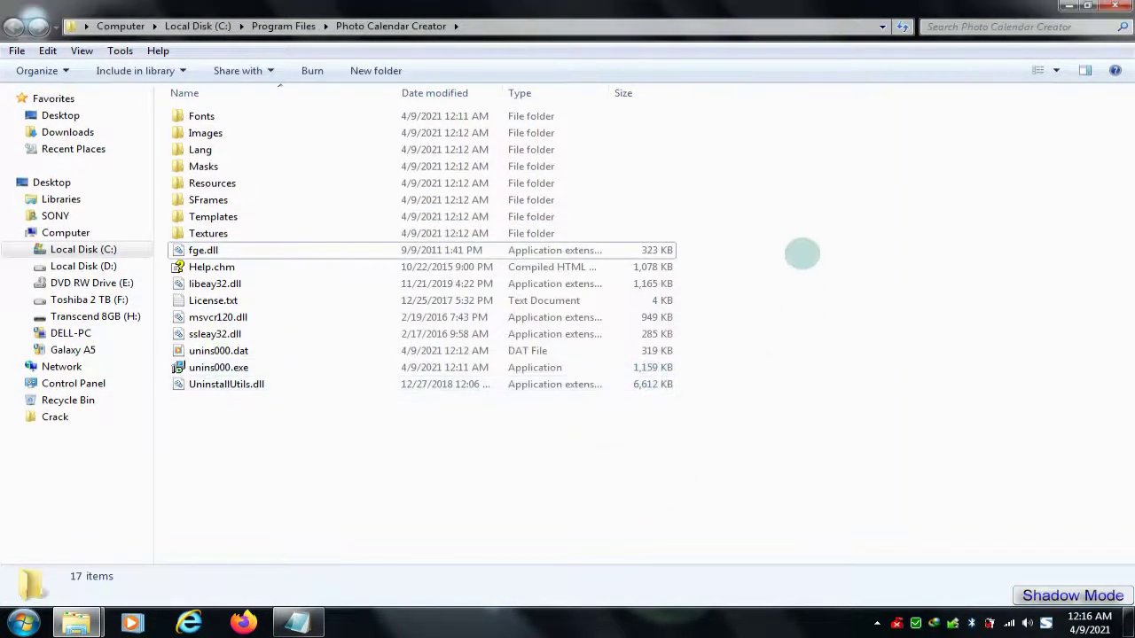
{"action": "right_click", "coordinate": [806, 258]}
{"action": "left_click", "coordinate": [844, 387]}
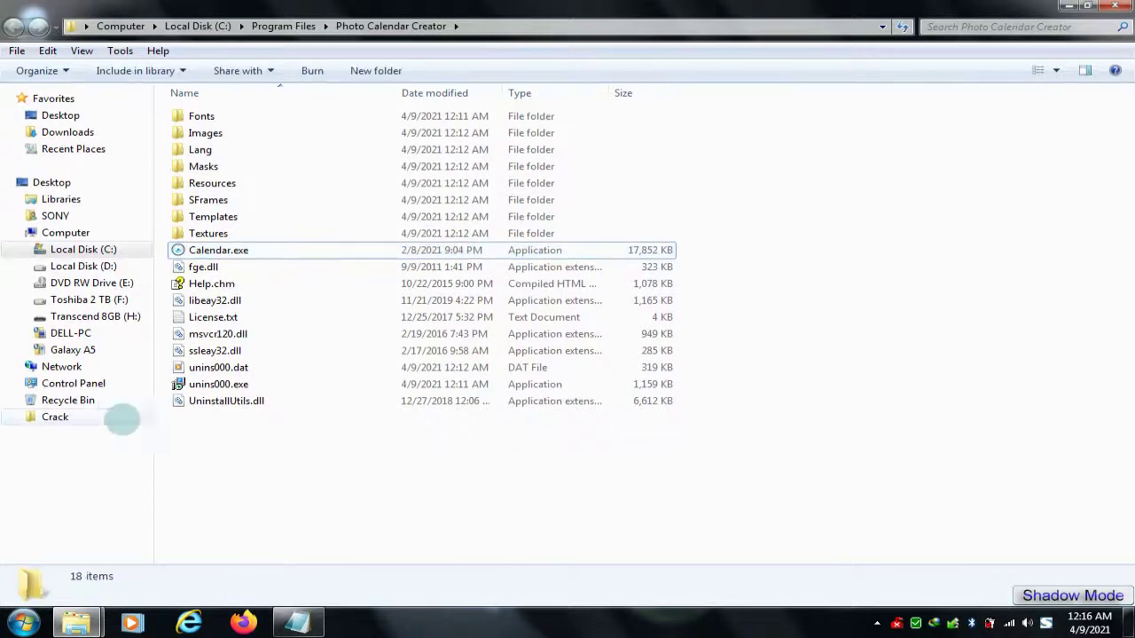
- Empty the Recycle Bin, permanently deleting the removed Calendar.exe
{"action": "right_click", "coordinate": [106, 401]}
{"action": "left_click", "coordinate": [179, 454]}
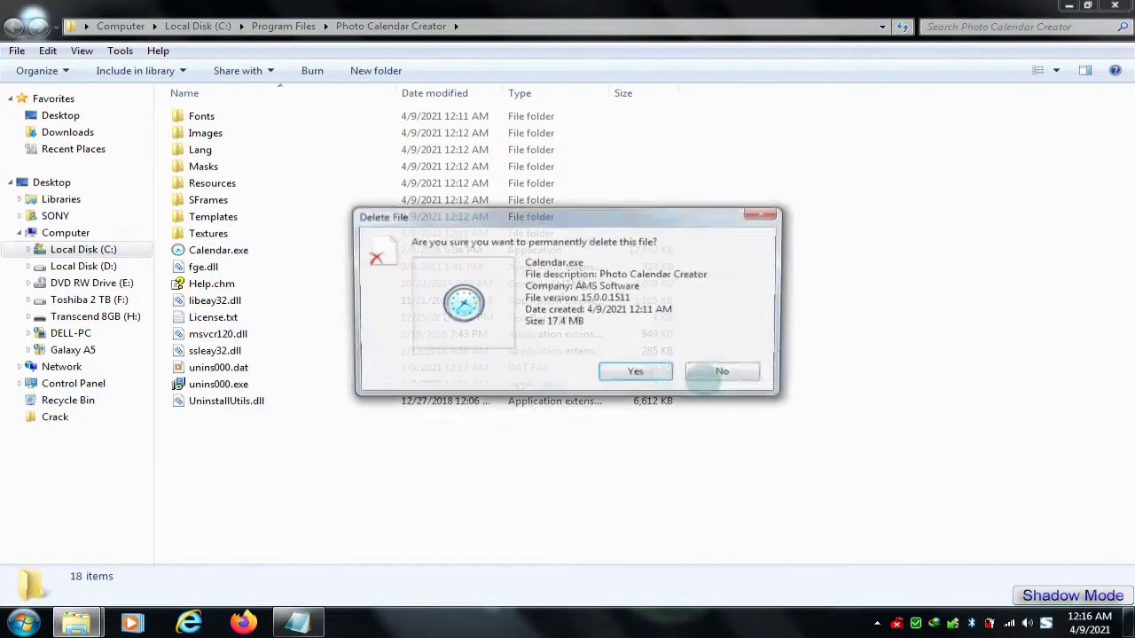
{"action": "left_click", "coordinate": [651, 375]}
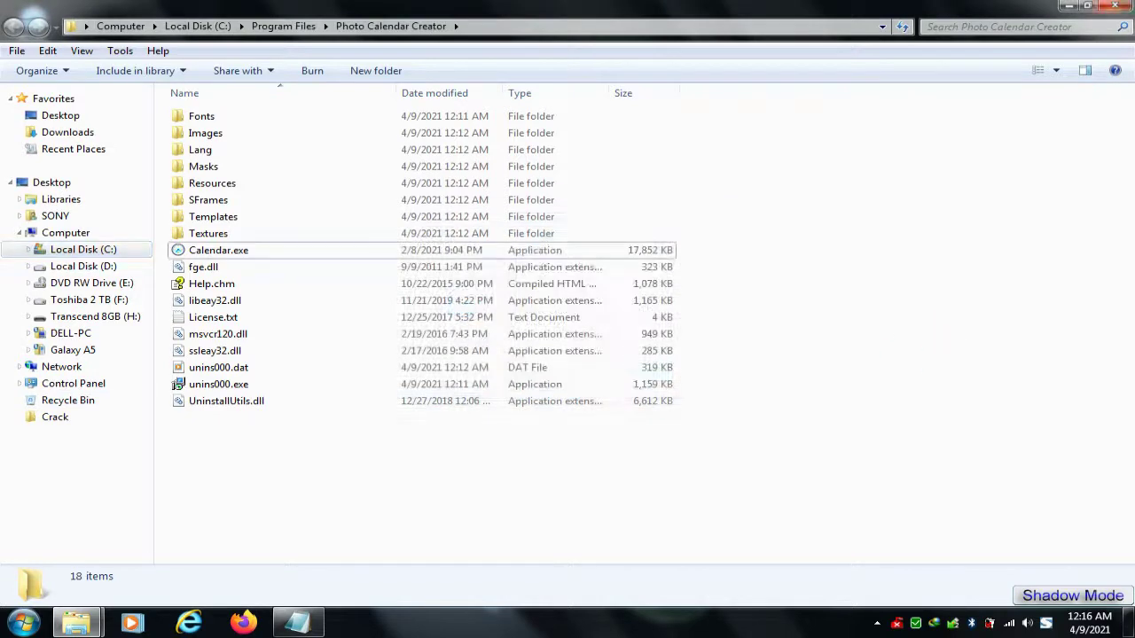
- Close the installation folder and the shortcut's properties, and move the Crack folder back beside the installer on the desktop
{"action": "left_click", "coordinate": [1115, 5]}
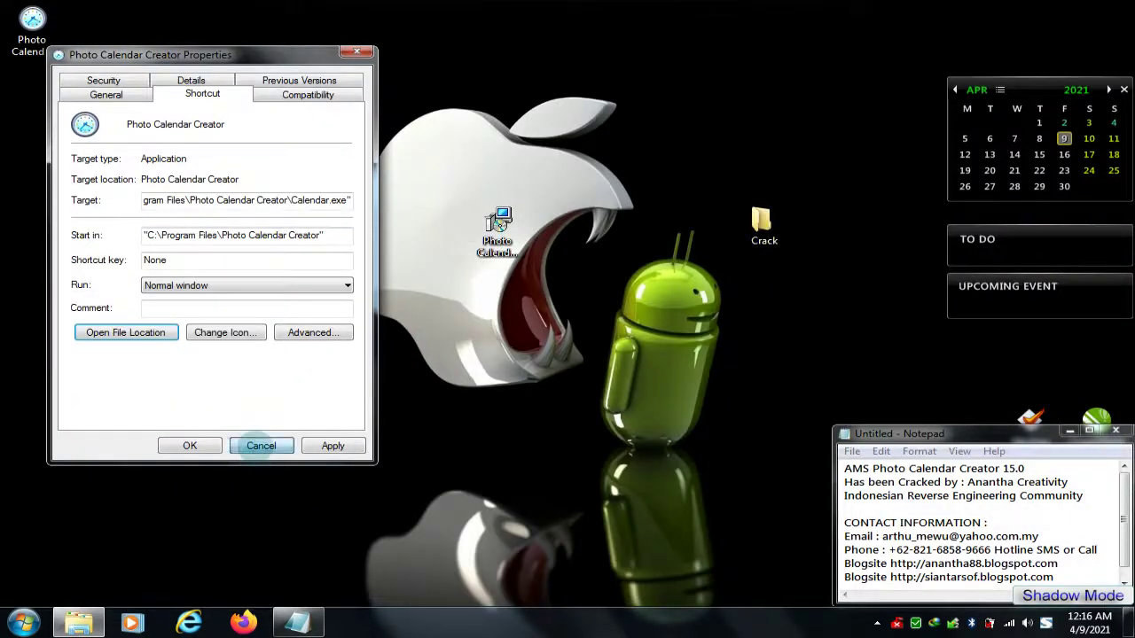
{"action": "left_click", "coordinate": [261, 446]}
{"action": "left_click_drag", "start_coordinate": [762, 226], "coordinate": [561, 233]}
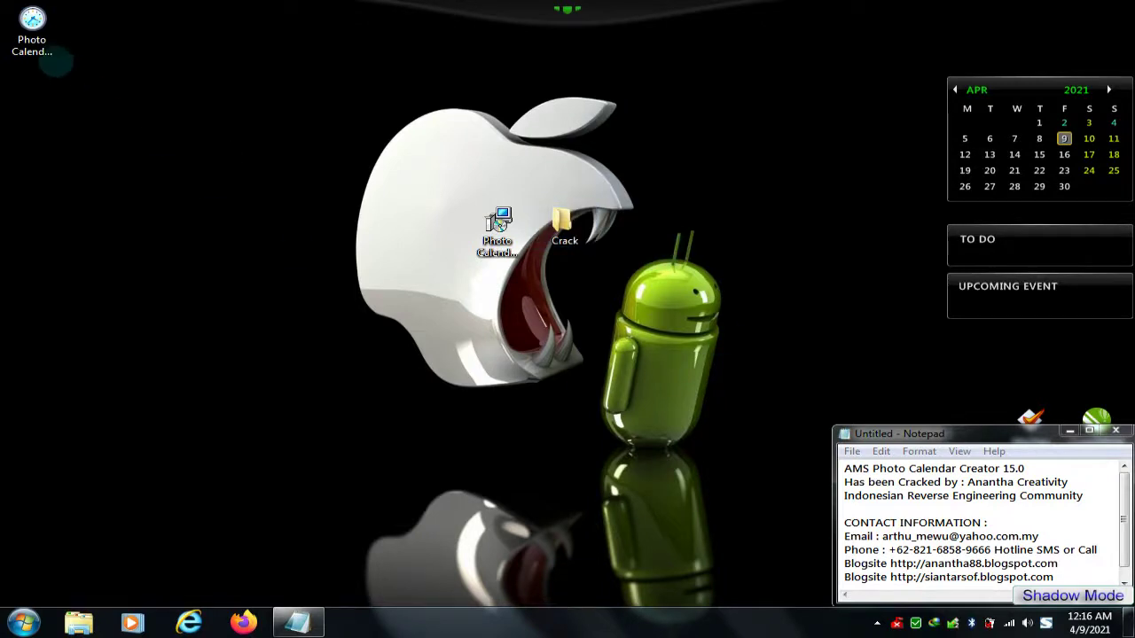
- Launch Photo Calendar Creator from its desktop shortcut, view the program's version information, and close it
{"action": "left_click", "coordinate": [32, 28]}
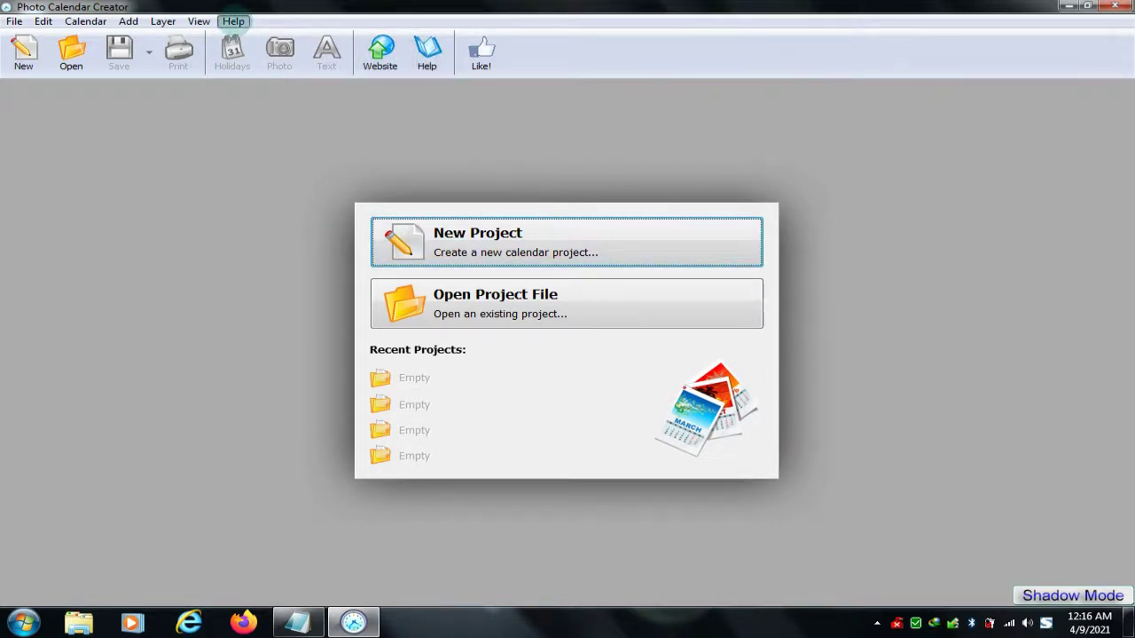
{"action": "left_click", "coordinate": [233, 23]}
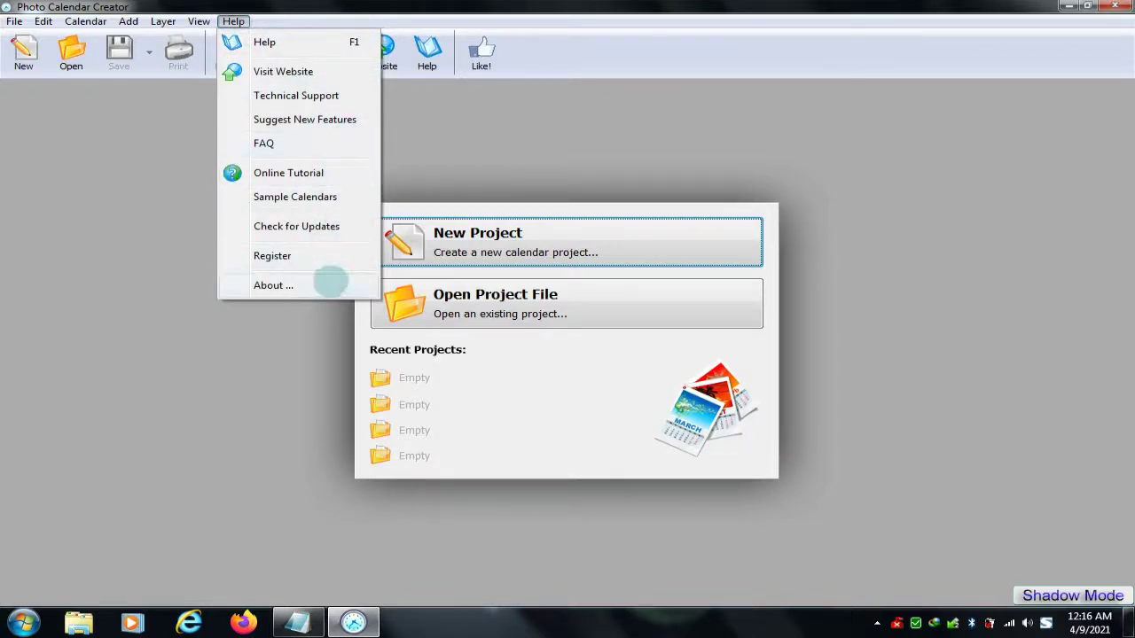
{"action": "left_click", "coordinate": [296, 285]}
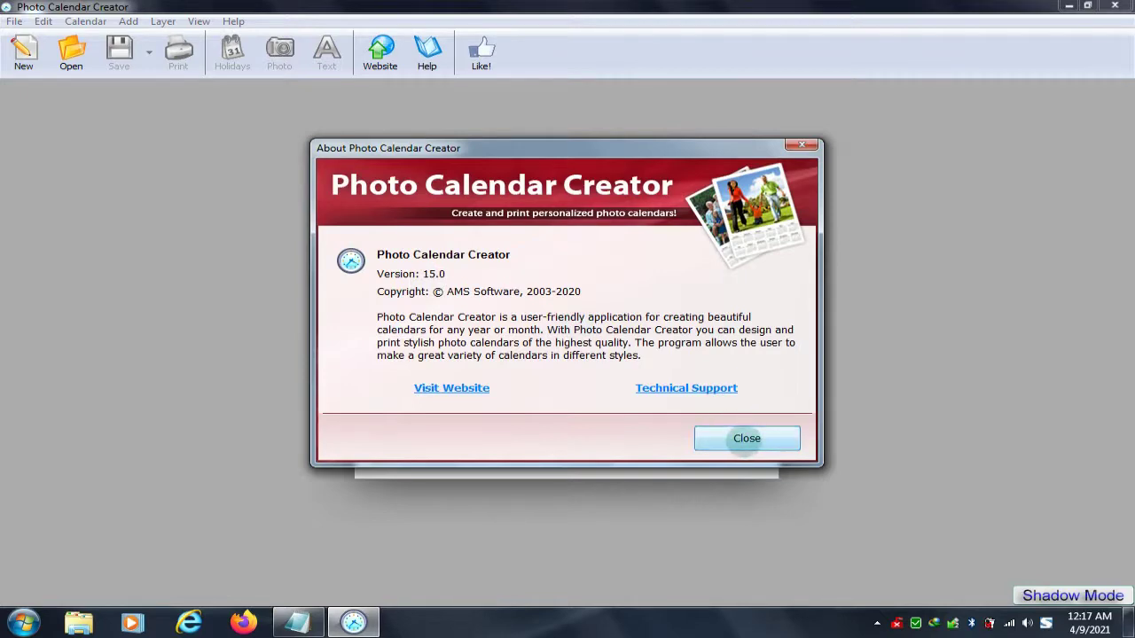
{"action": "left_click", "coordinate": [746, 438]}
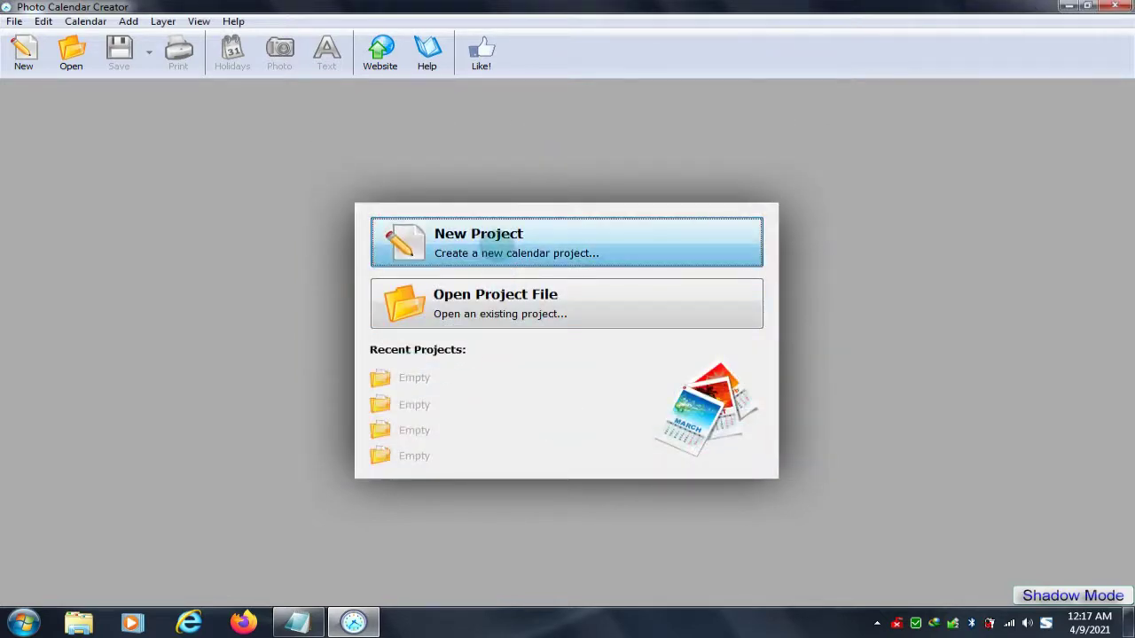
- Start a new wall calendar project with the dark green horizontal template showing a portrait and pencil, skipping the main photo selection
{"action": "left_click", "coordinate": [490, 247]}
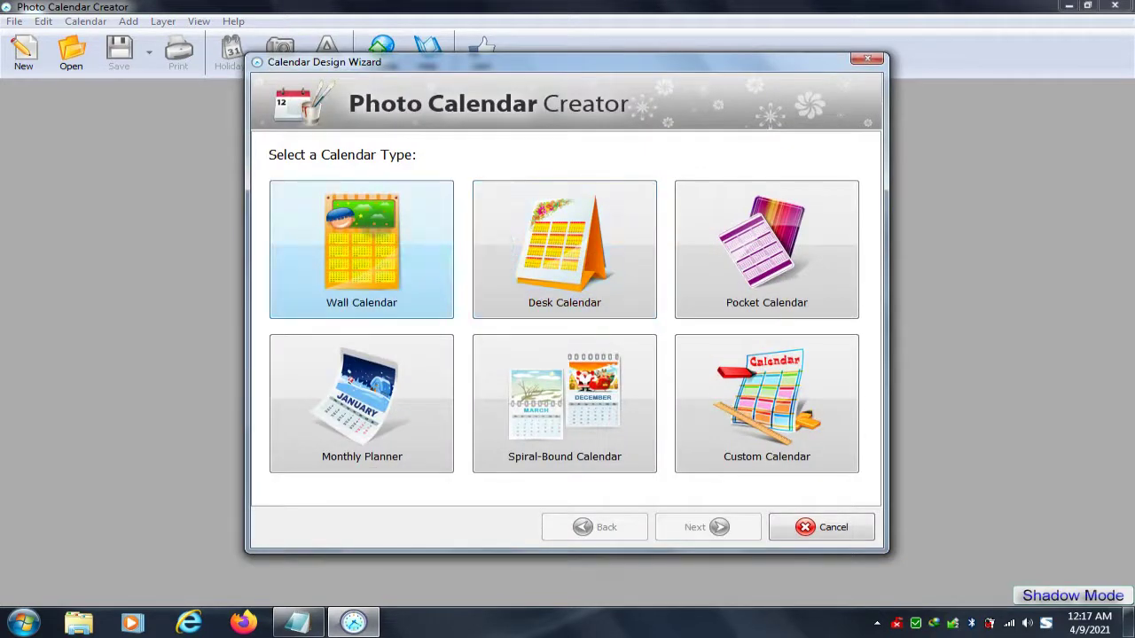
{"action": "left_click", "coordinate": [374, 226]}
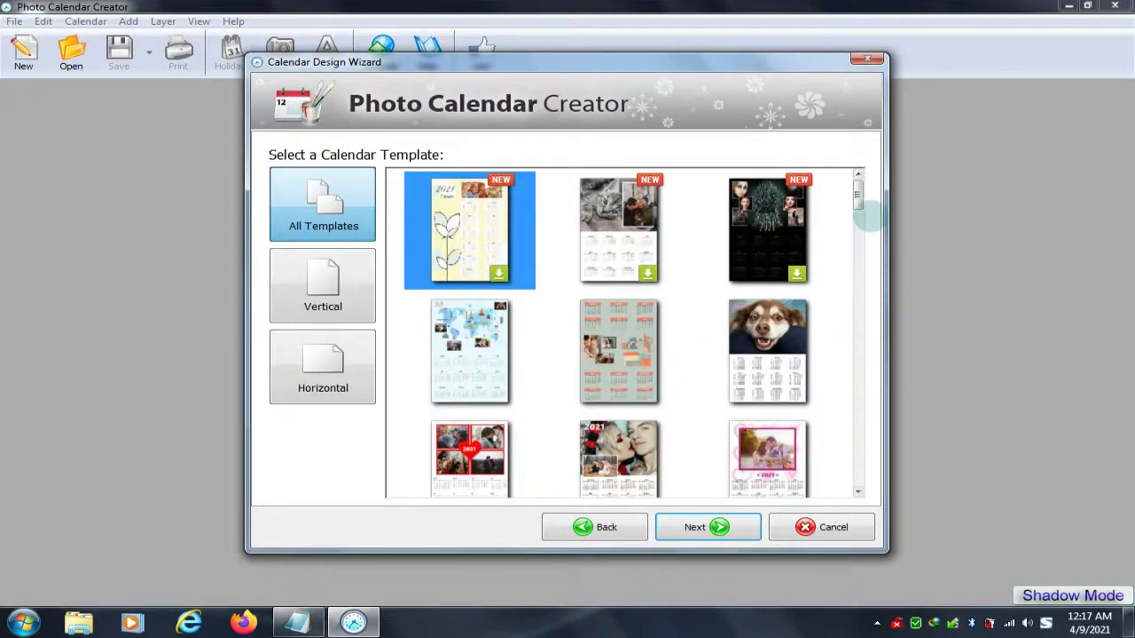
{"action": "left_click_drag", "start_coordinate": [858, 200], "coordinate": [857, 335]}
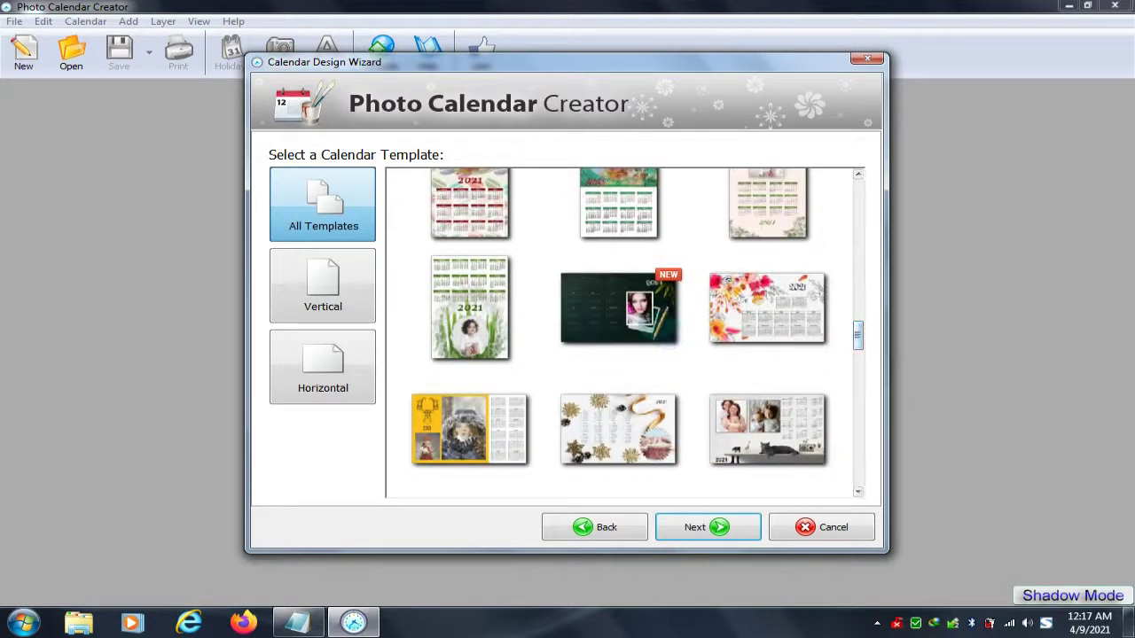
{"action": "left_click", "coordinate": [660, 326]}
{"action": "left_click", "coordinate": [739, 522]}
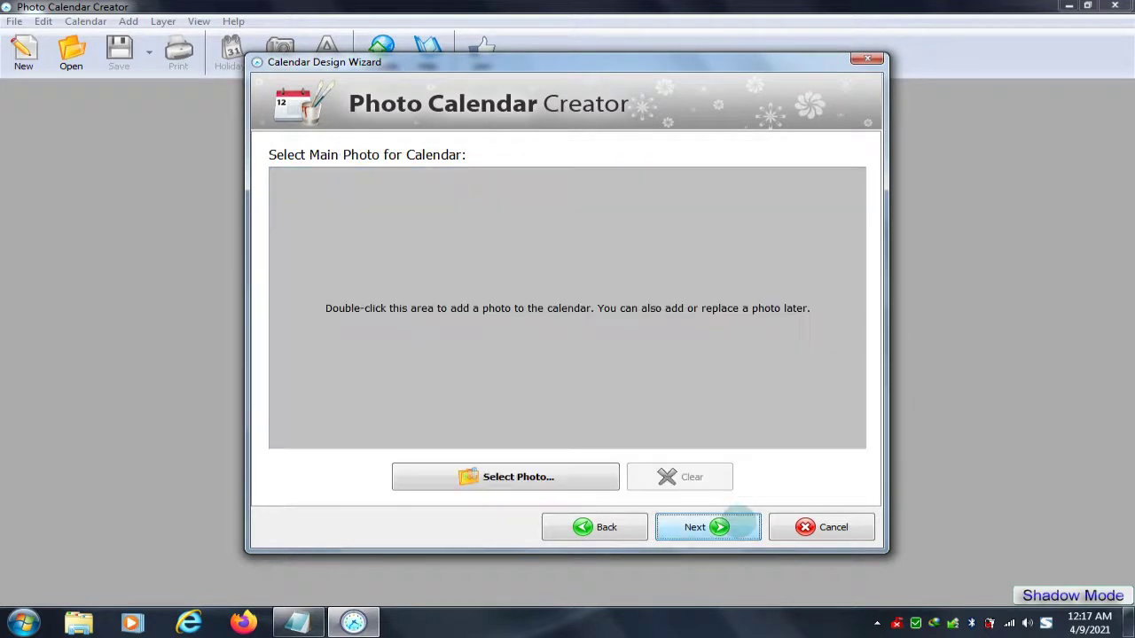
{"action": "left_click", "coordinate": [734, 525]}
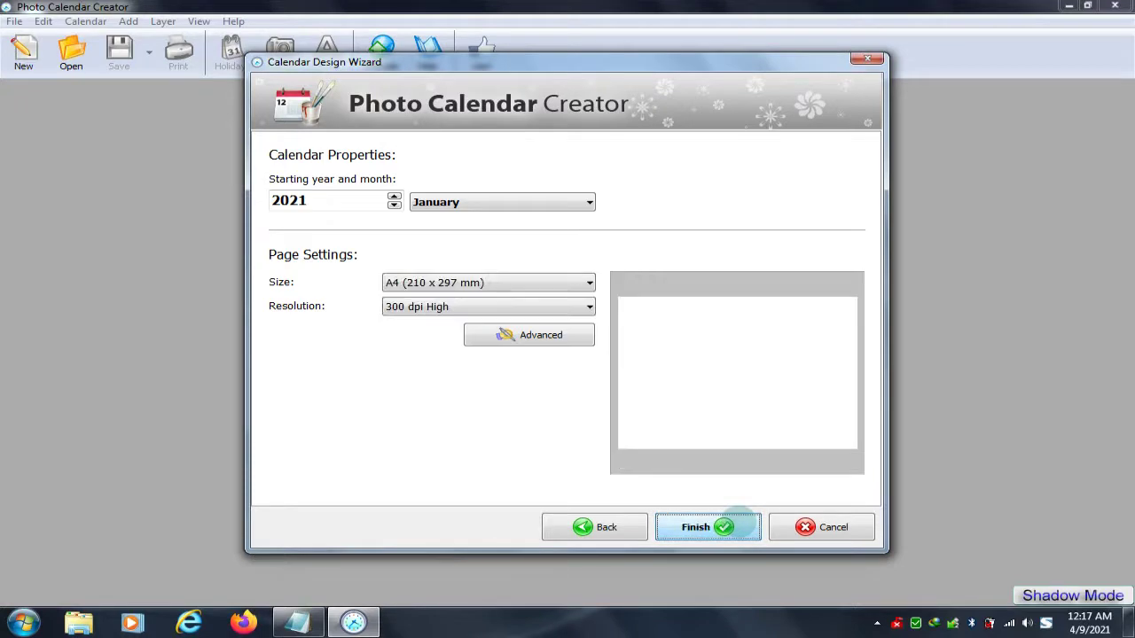
- Set the calendar's starting month to April 2021 and finish the wizard with the default page settings
{"action": "left_click", "coordinate": [587, 202]}
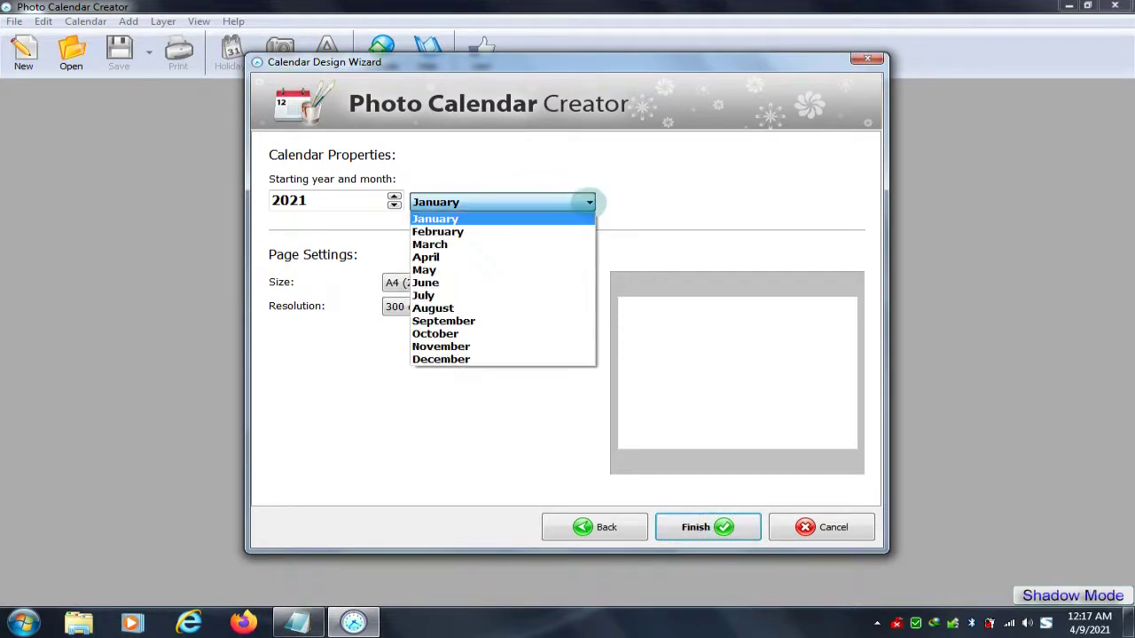
{"action": "left_click", "coordinate": [577, 257]}
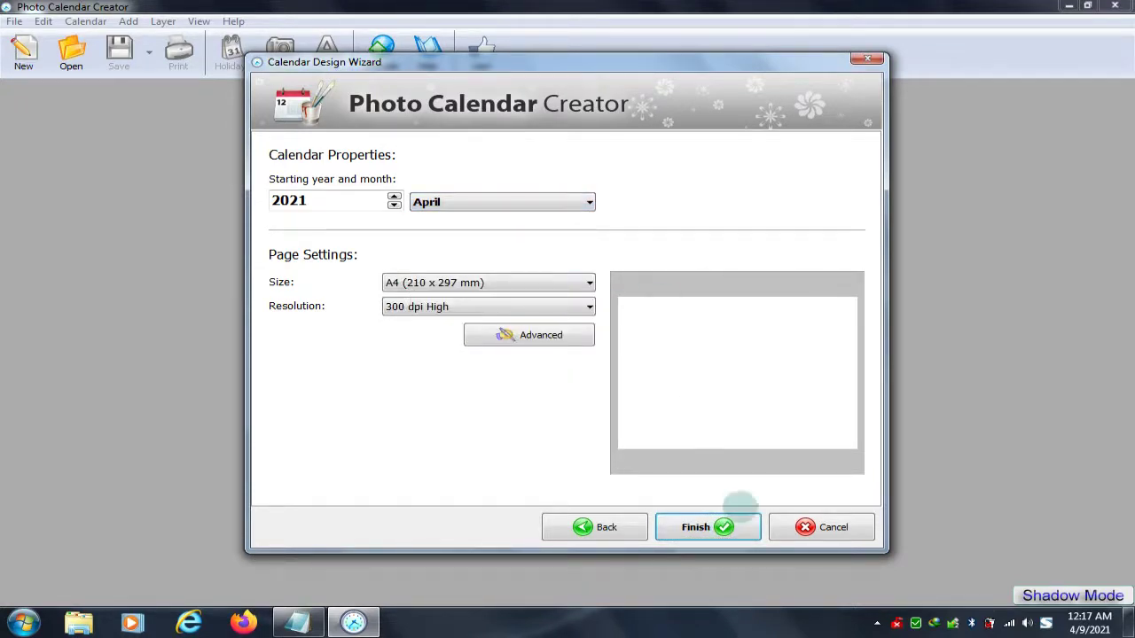
{"action": "left_click", "coordinate": [734, 524]}
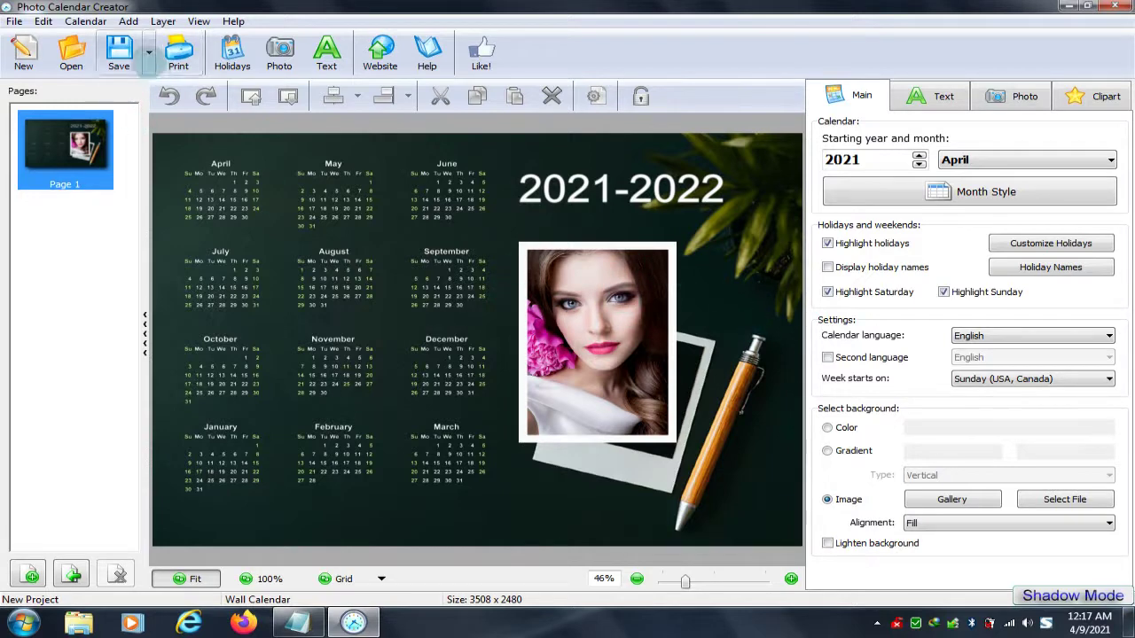
- Save the calendar project as Test Full.dcpr in the BLUETOOTH folder on drive D
{"action": "left_click", "coordinate": [148, 62]}
{"action": "left_click", "coordinate": [168, 90]}
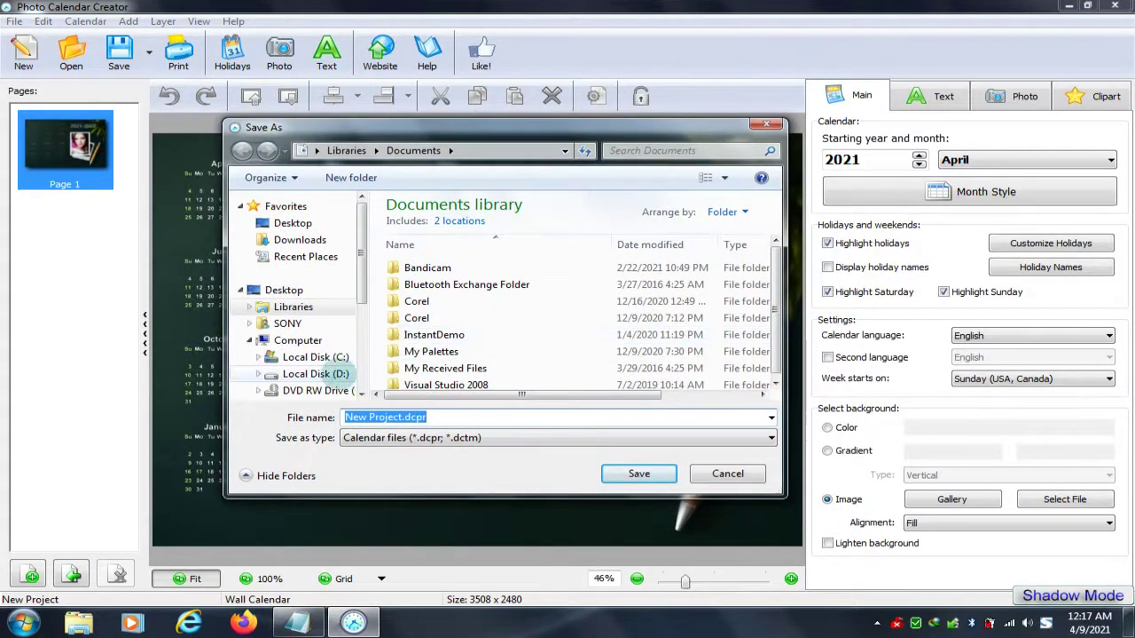
{"action": "left_click", "coordinate": [342, 373]}
{"action": "double_click", "coordinate": [454, 309]}
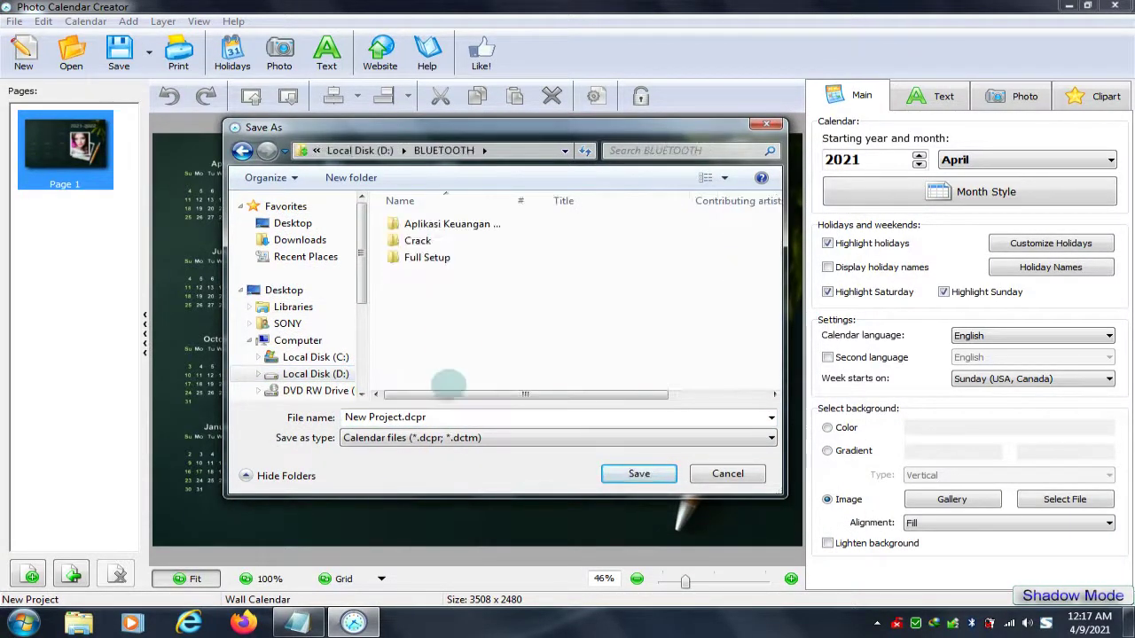
{"action": "left_click", "coordinate": [434, 413]}
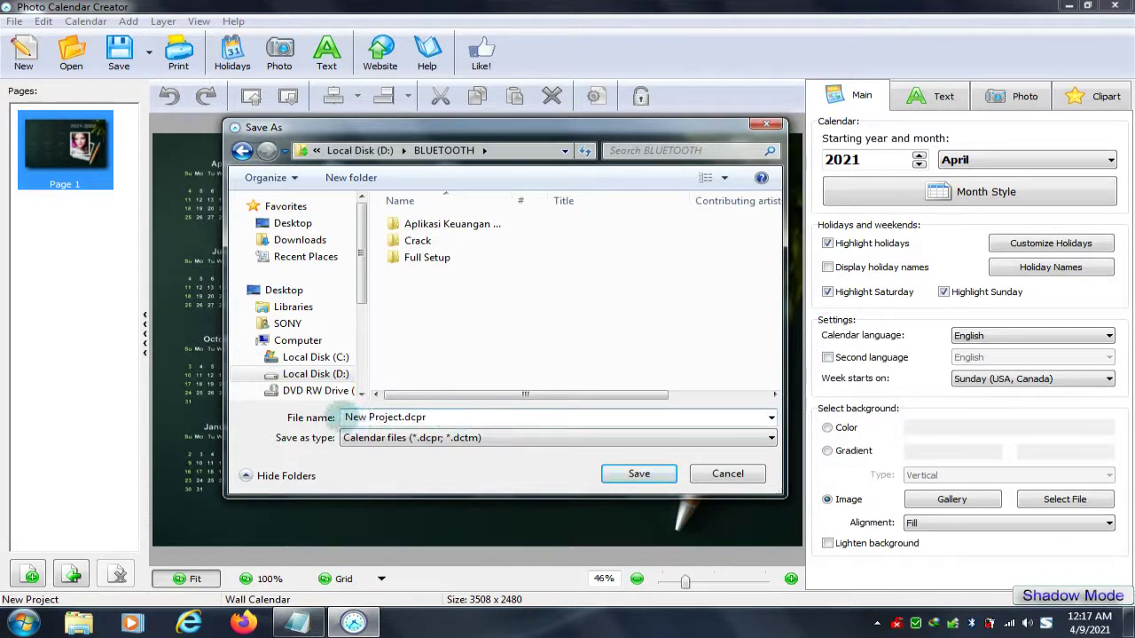
{"action": "left_click_drag", "start_coordinate": [344, 416], "coordinate": [386, 417]}
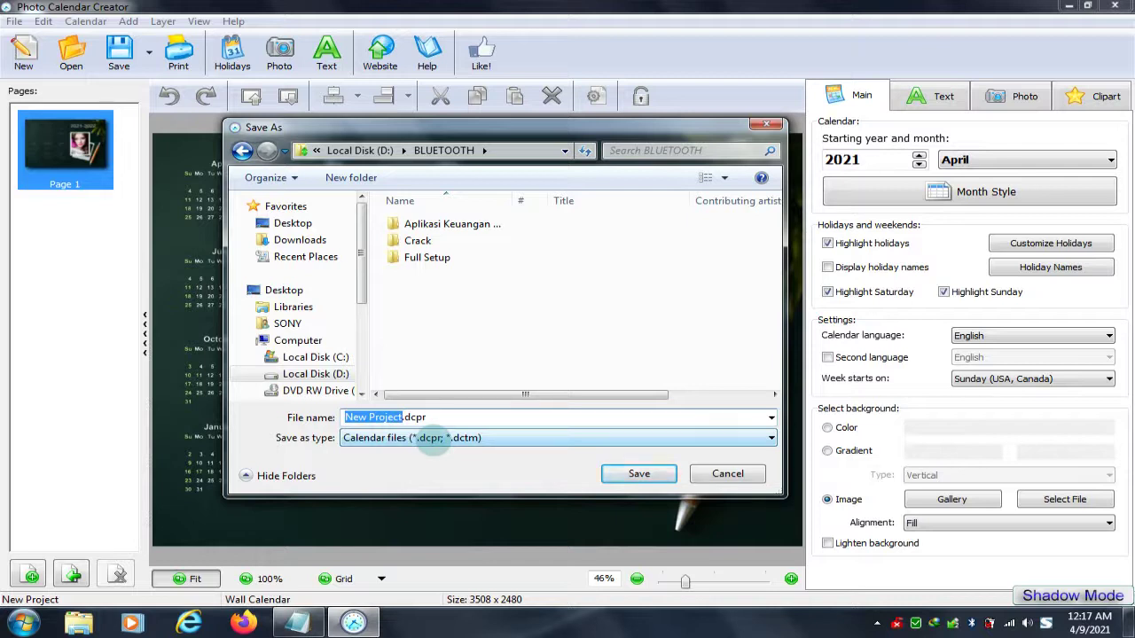
{"action": "type", "text": "Test Full"}
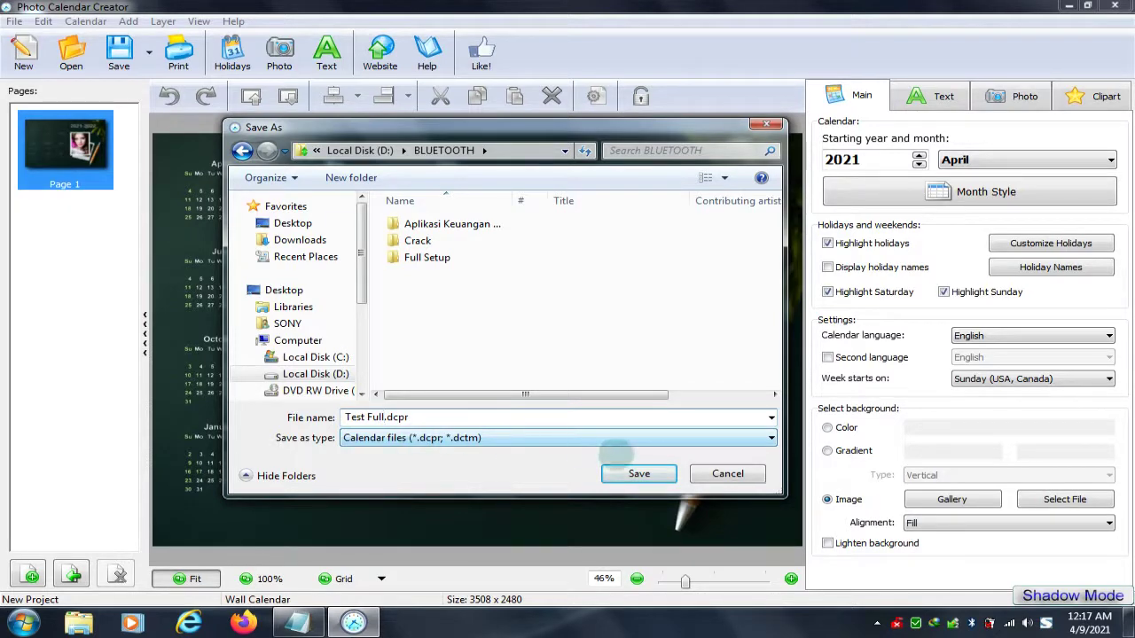
{"action": "left_click", "coordinate": [638, 474]}
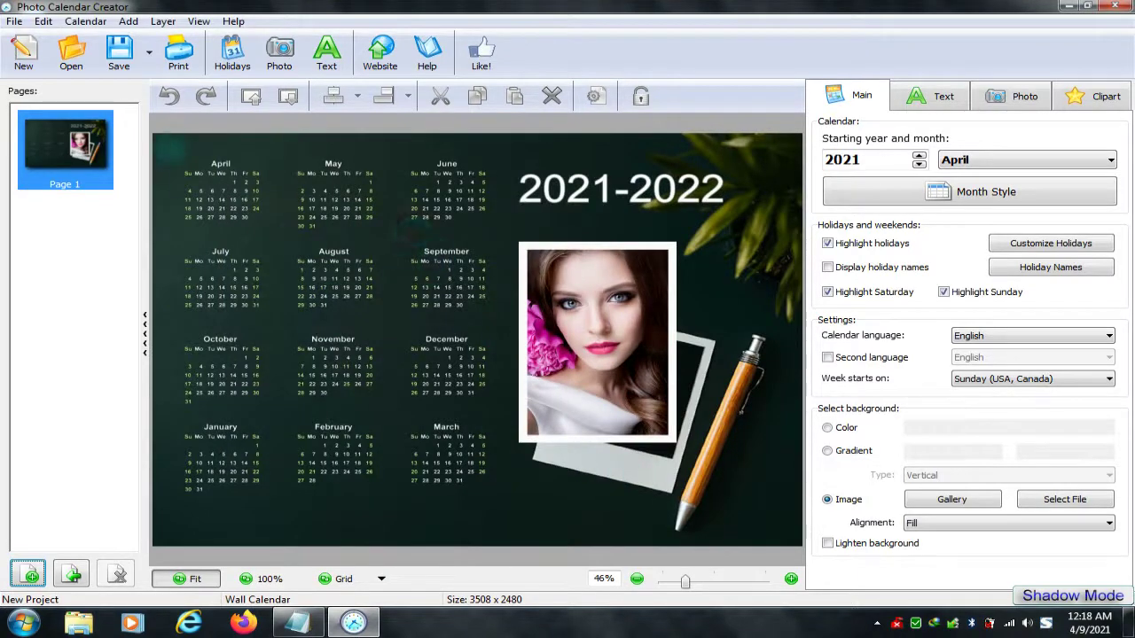
- Check for Test Full.dcpr in drive D's BLUETOOTH folder in Windows Explorer, then return to the calendar project
{"action": "left_click", "coordinate": [78, 623]}
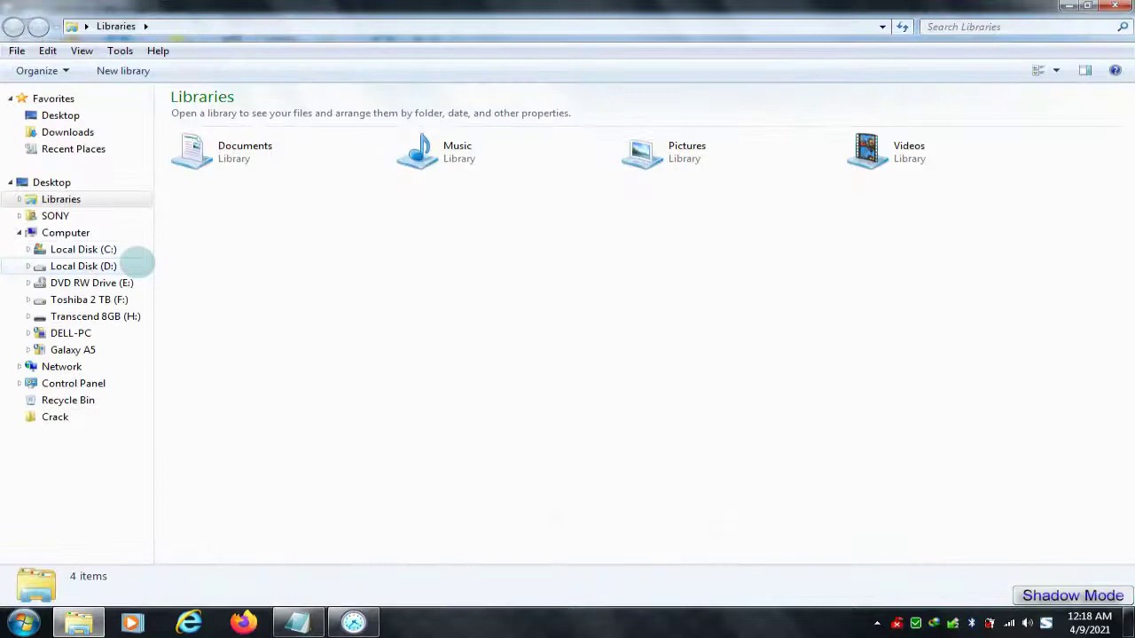
{"action": "left_click", "coordinate": [135, 263]}
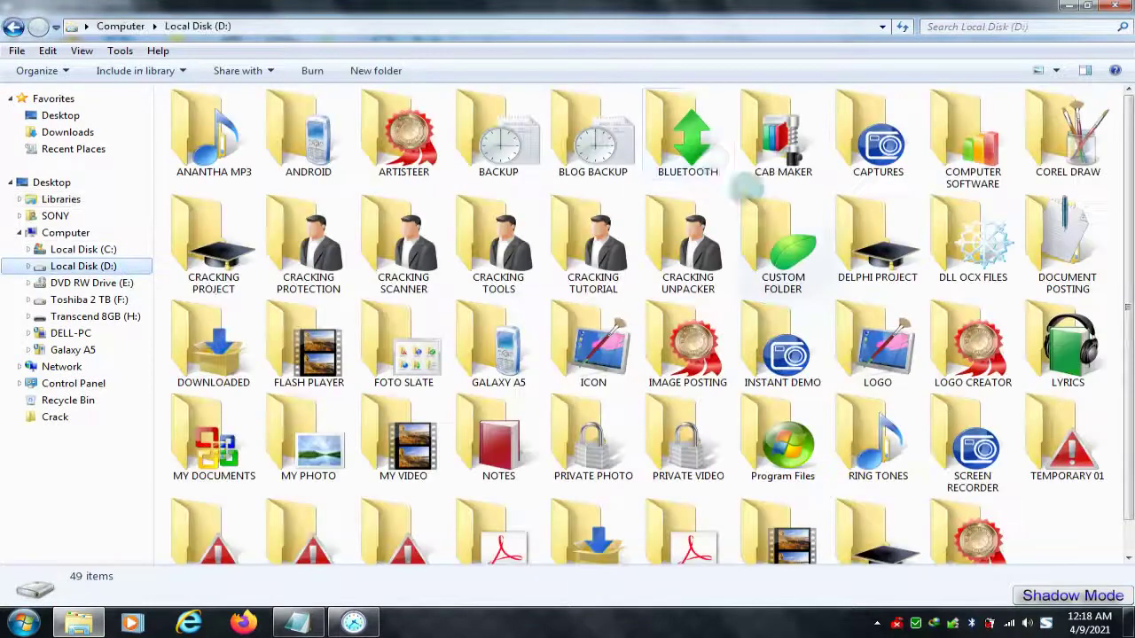
{"action": "double_click", "coordinate": [711, 159]}
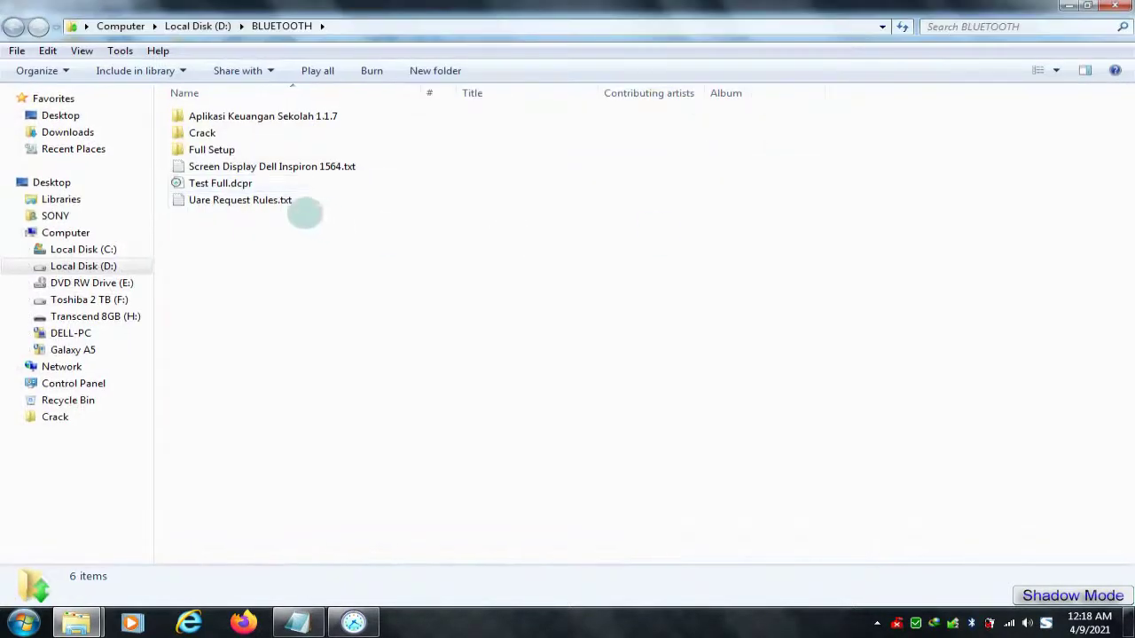
{"action": "left_click", "coordinate": [241, 183]}
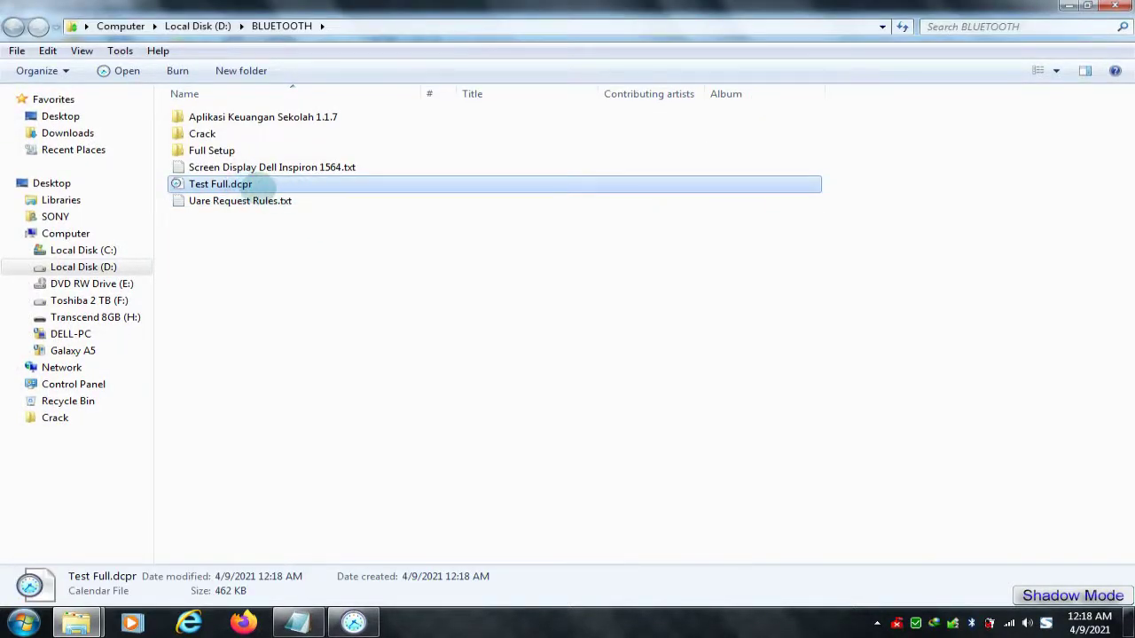
{"action": "left_click", "coordinate": [707, 421]}
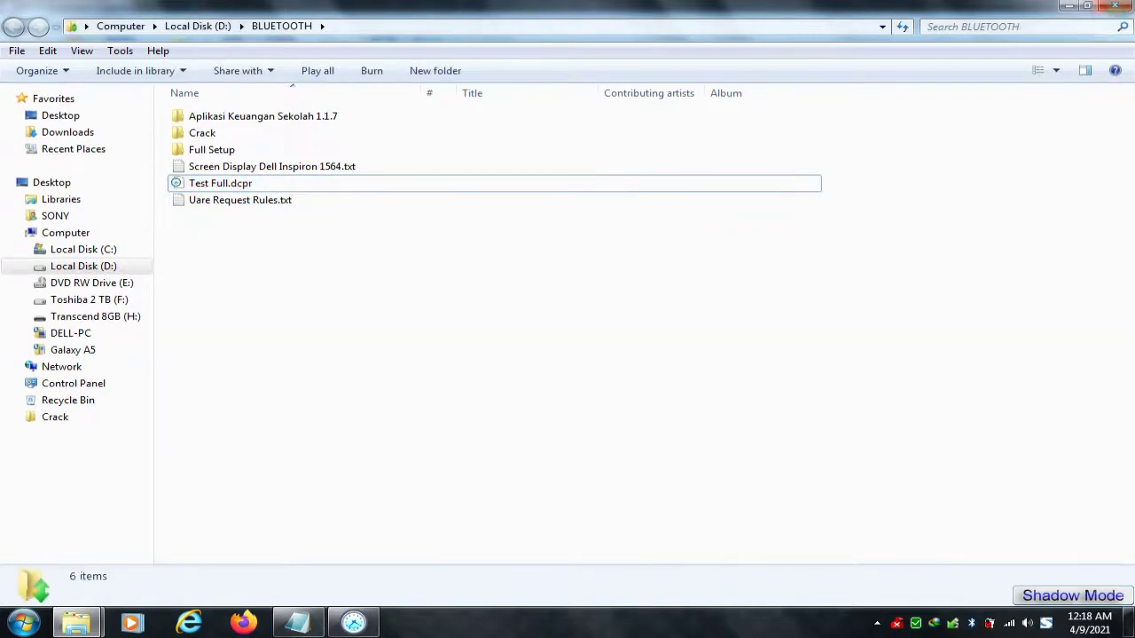
{"action": "left_click", "coordinate": [1069, 6]}
{"action": "left_click", "coordinate": [1068, 6]}
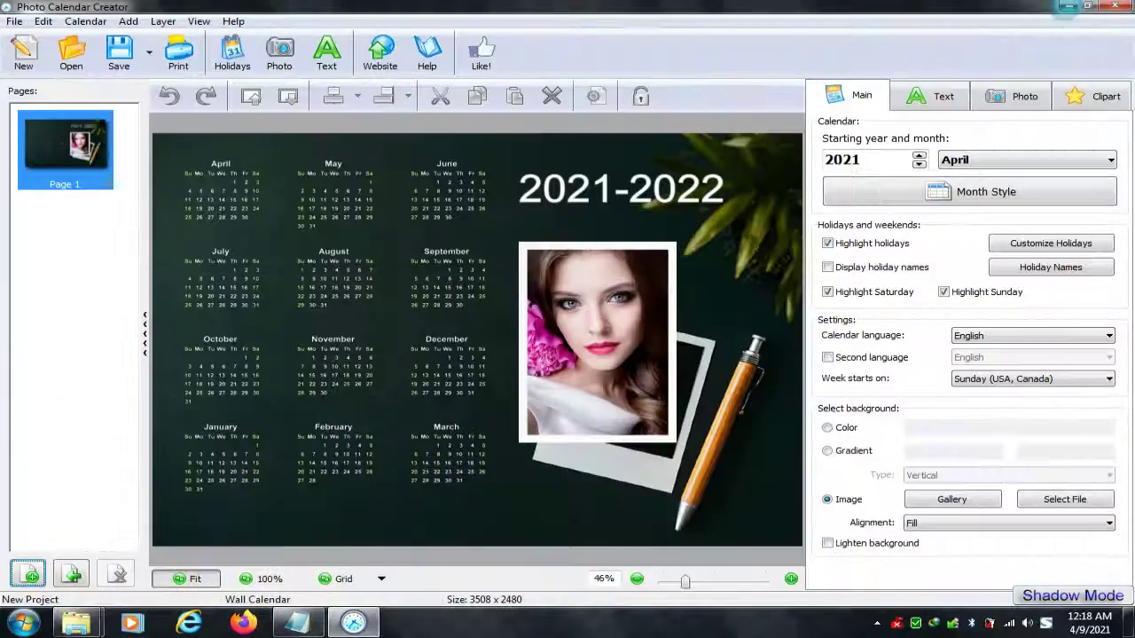
{"action": "left_click", "coordinate": [146, 66]}
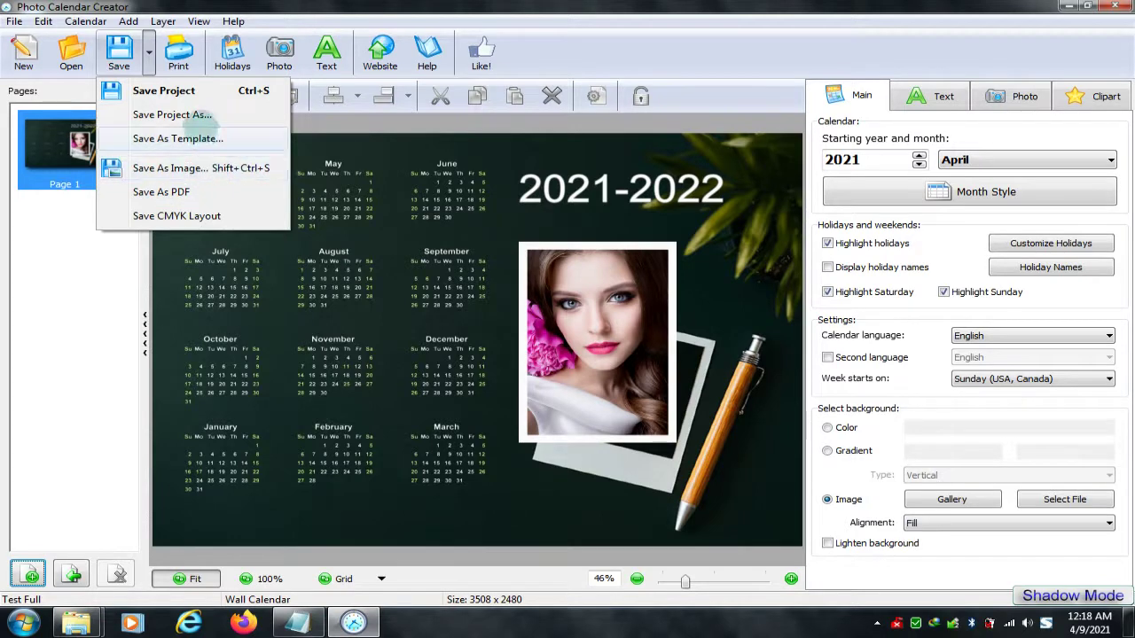
{"action": "left_click", "coordinate": [173, 115]}
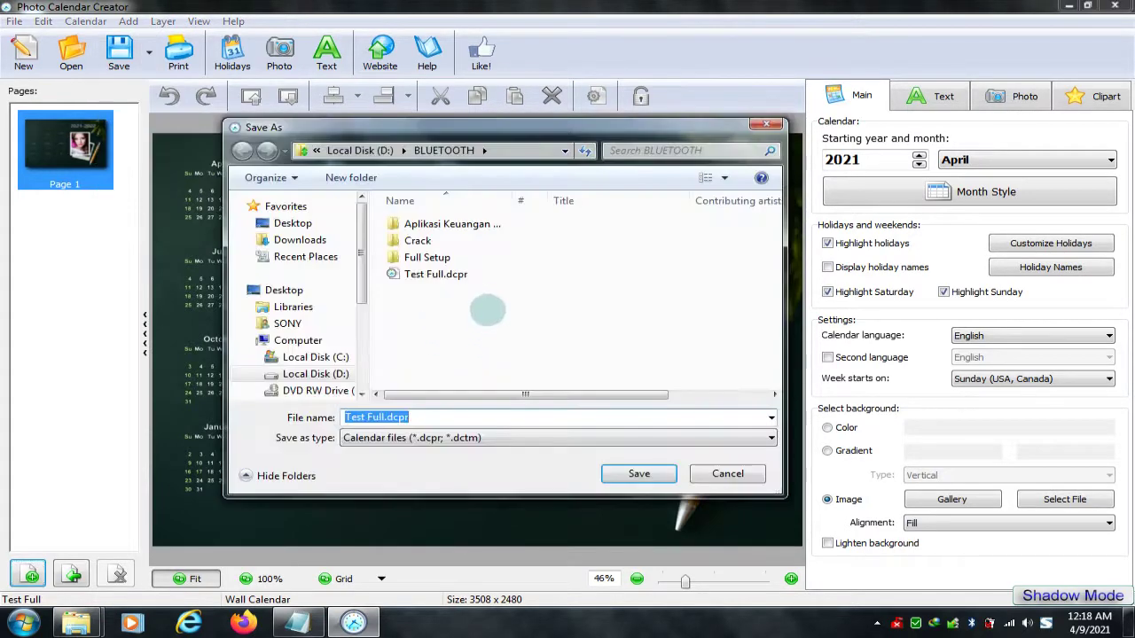
{"action": "left_click", "coordinate": [749, 478]}
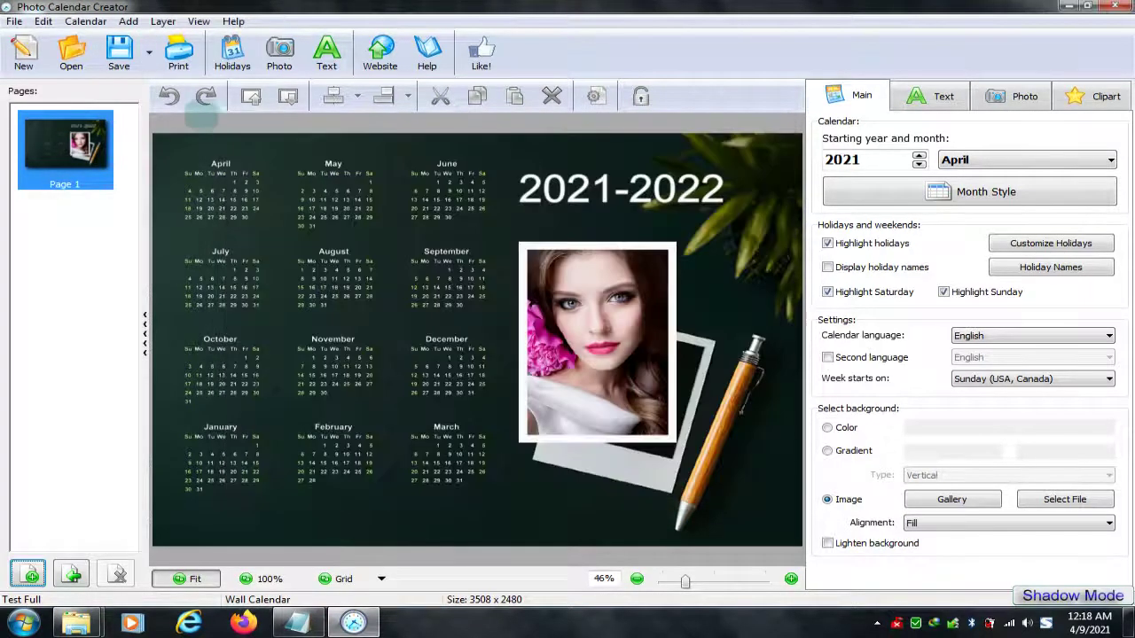
- Save the calendar as a template and dismiss the confirmation
{"action": "left_click", "coordinate": [149, 53]}
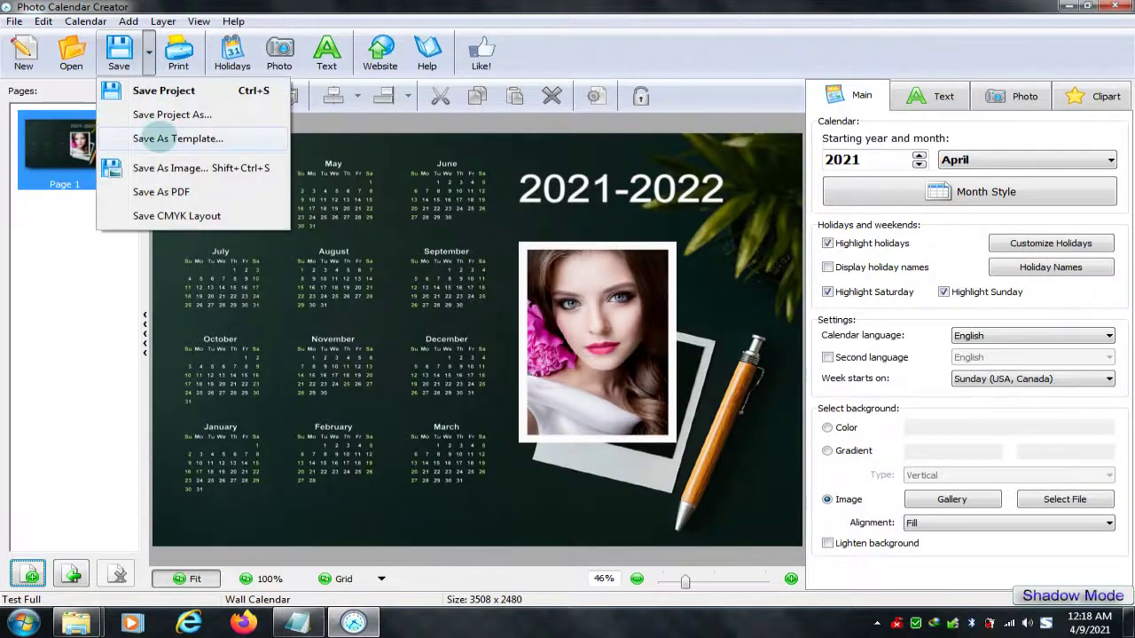
{"action": "left_click", "coordinate": [162, 139]}
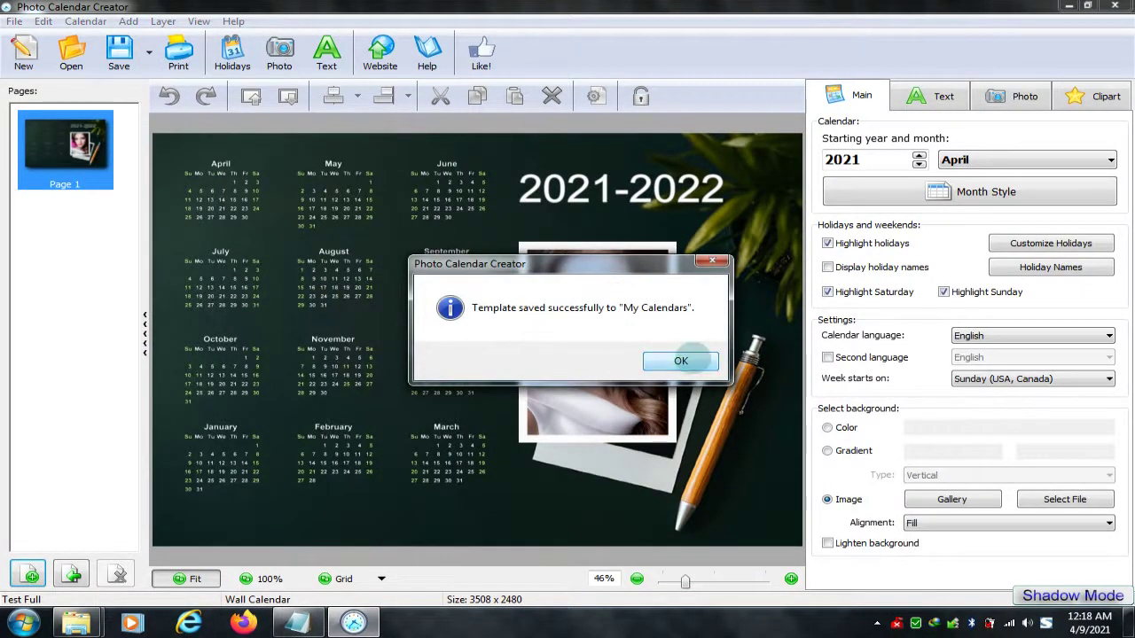
{"action": "left_click", "coordinate": [681, 361]}
- Export the calendar as the JPEG image Test Full.jpg in the BLUETOOTH folder, without opening the saved file
{"action": "left_click", "coordinate": [149, 52]}
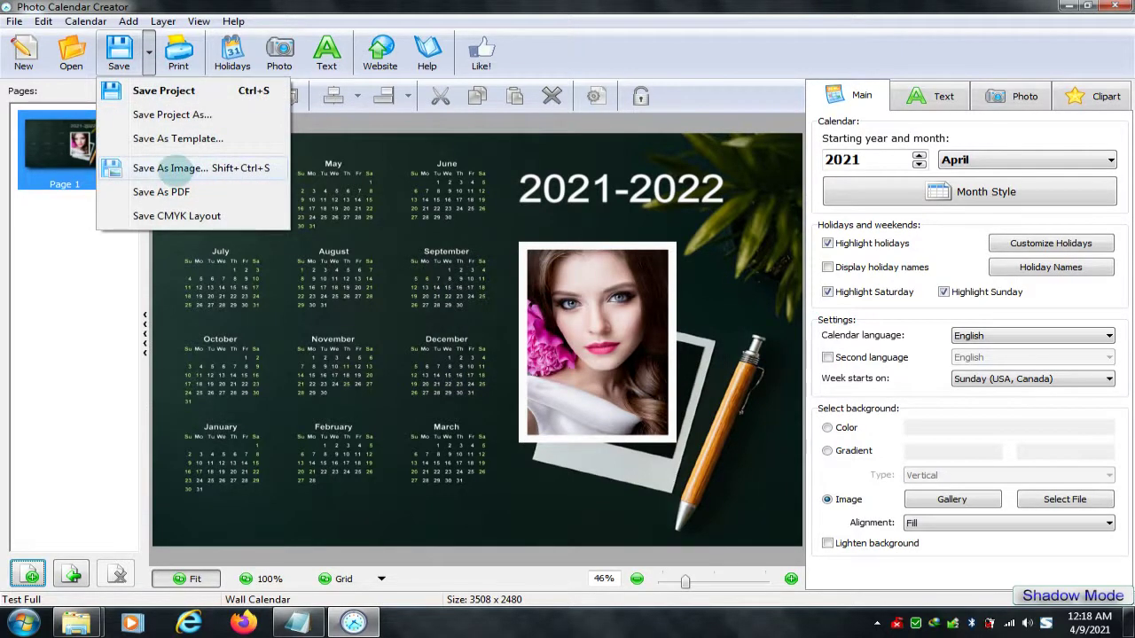
{"action": "left_click", "coordinate": [164, 169]}
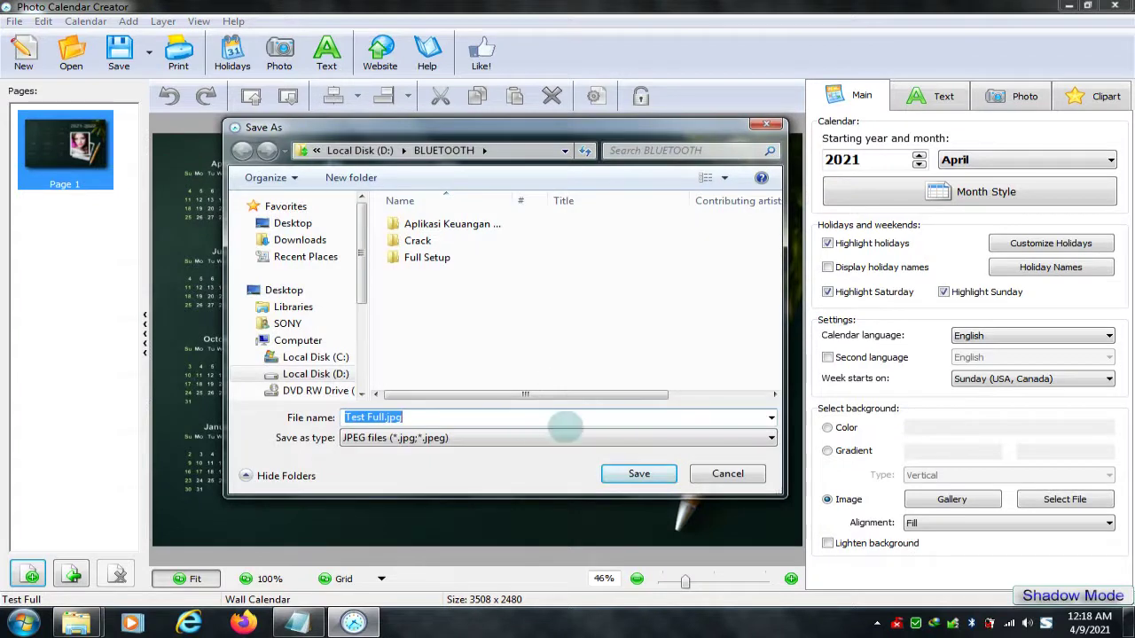
{"action": "left_click", "coordinate": [771, 438]}
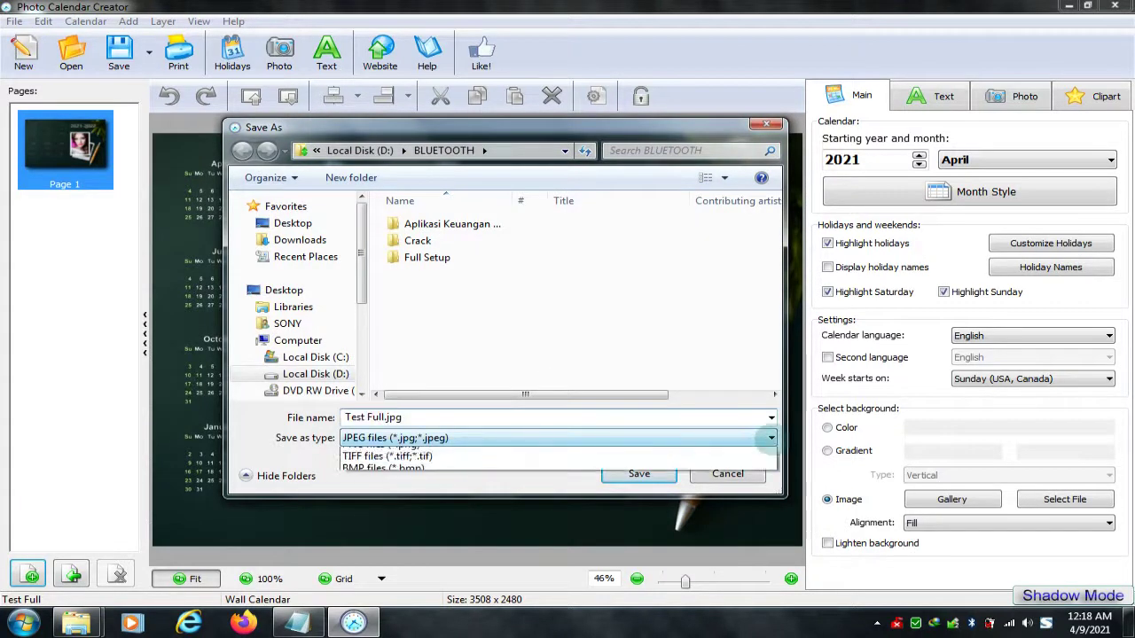
{"action": "left_click", "coordinate": [771, 438]}
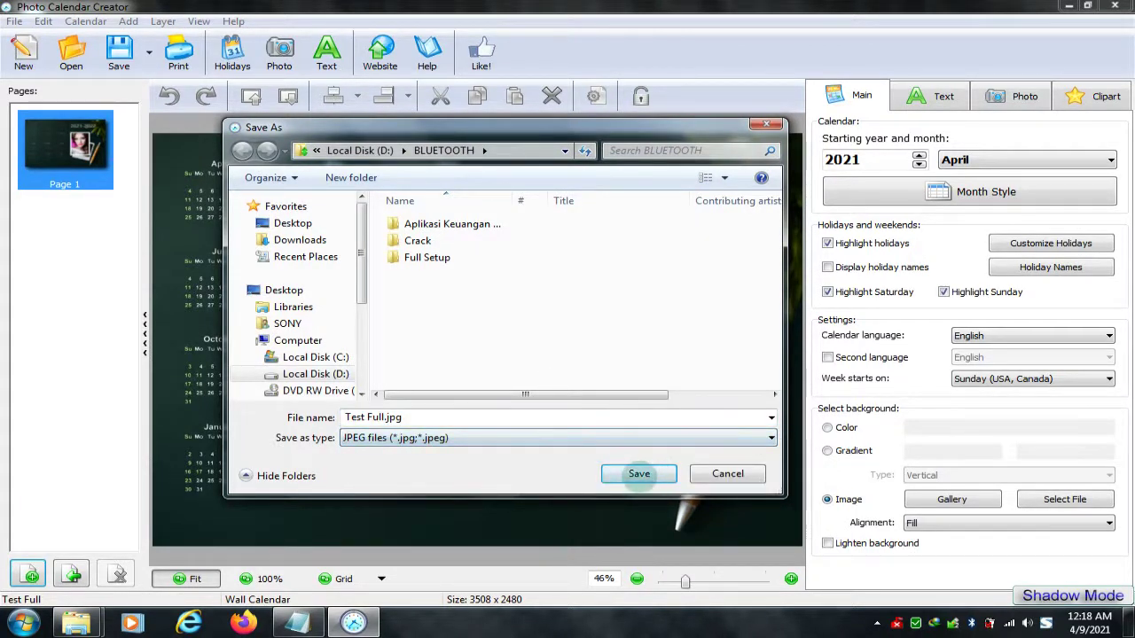
{"action": "left_click", "coordinate": [639, 474]}
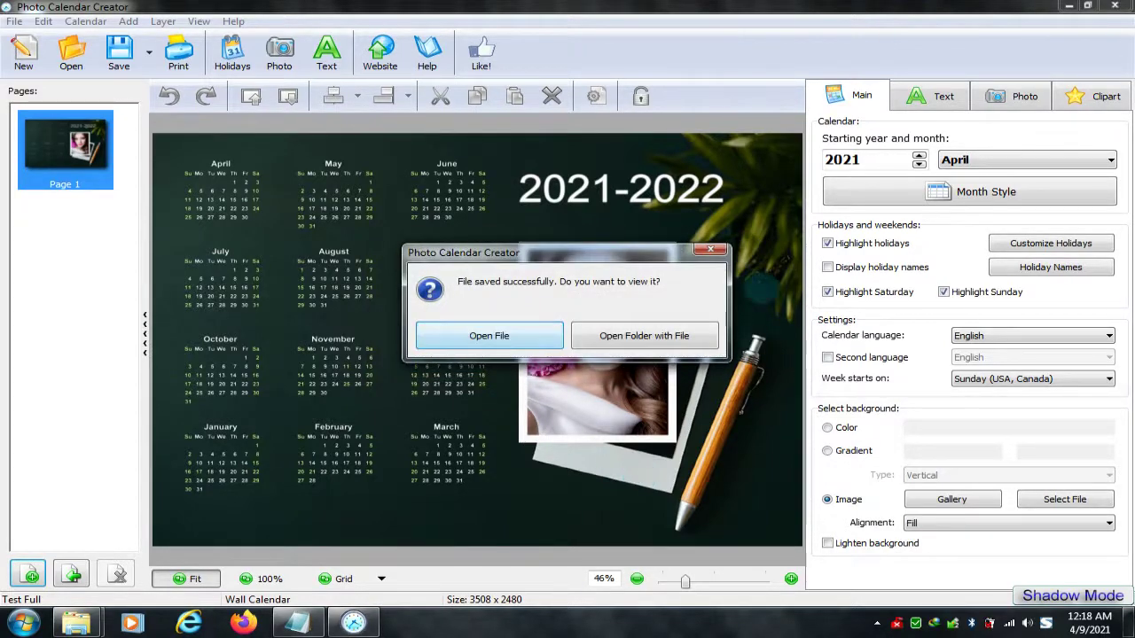
{"action": "left_click", "coordinate": [710, 249]}
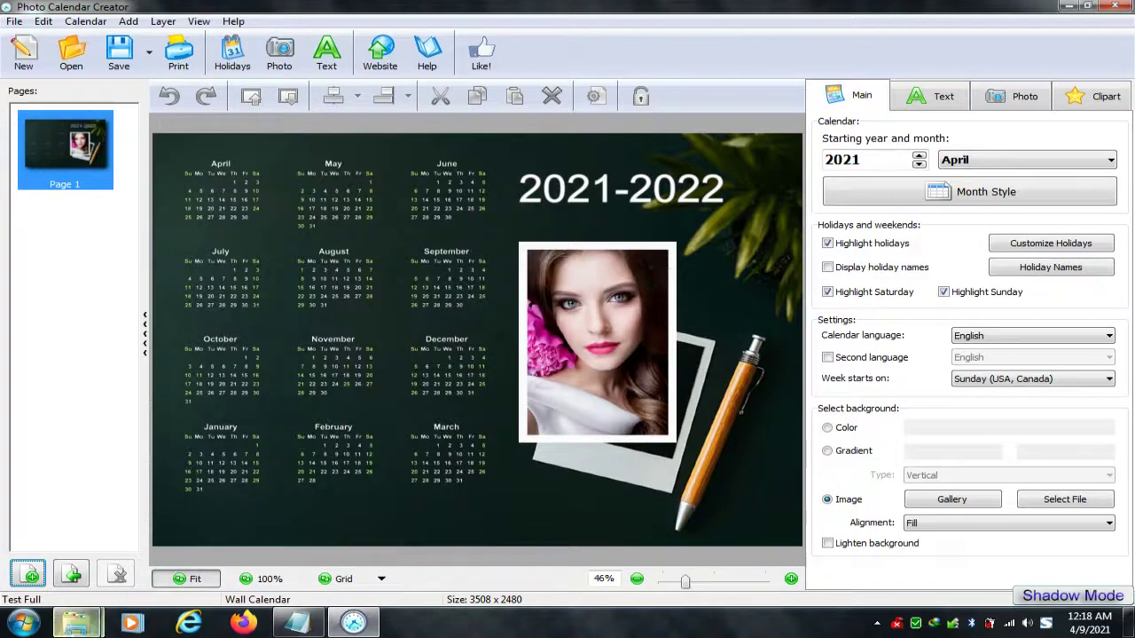
- Open Test Full.jpg from the BLUETOOTH folder in Windows Explorer to inspect the exported calendar image, and close the viewer
{"action": "mouse_move", "coordinate": [75, 623]}
{"action": "left_click", "coordinate": [308, 521]}
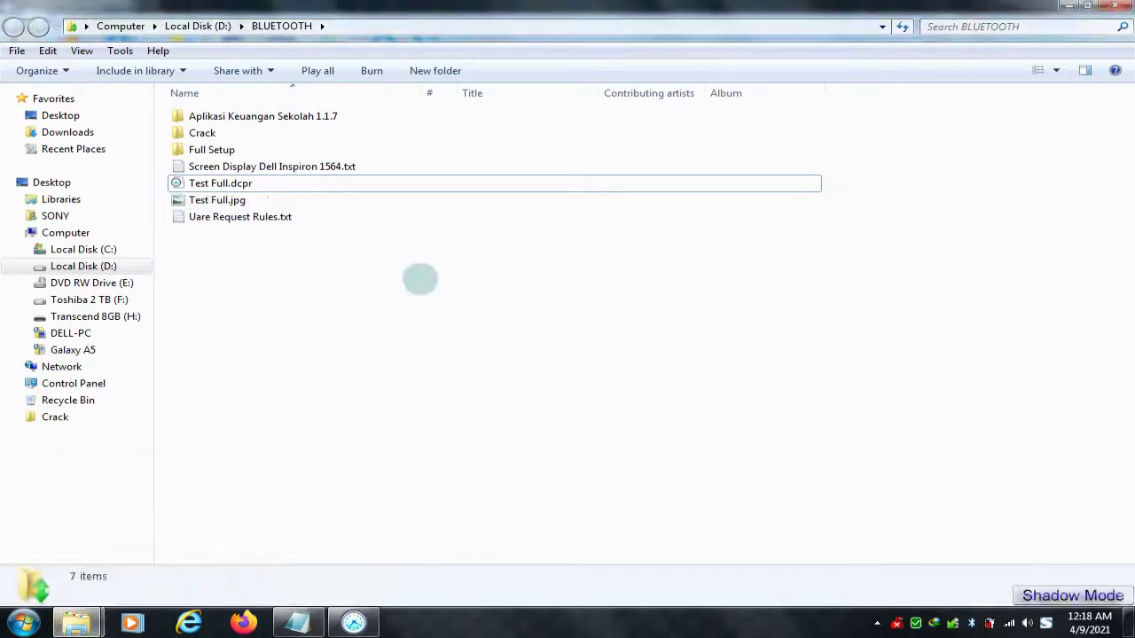
{"action": "left_click", "coordinate": [226, 200]}
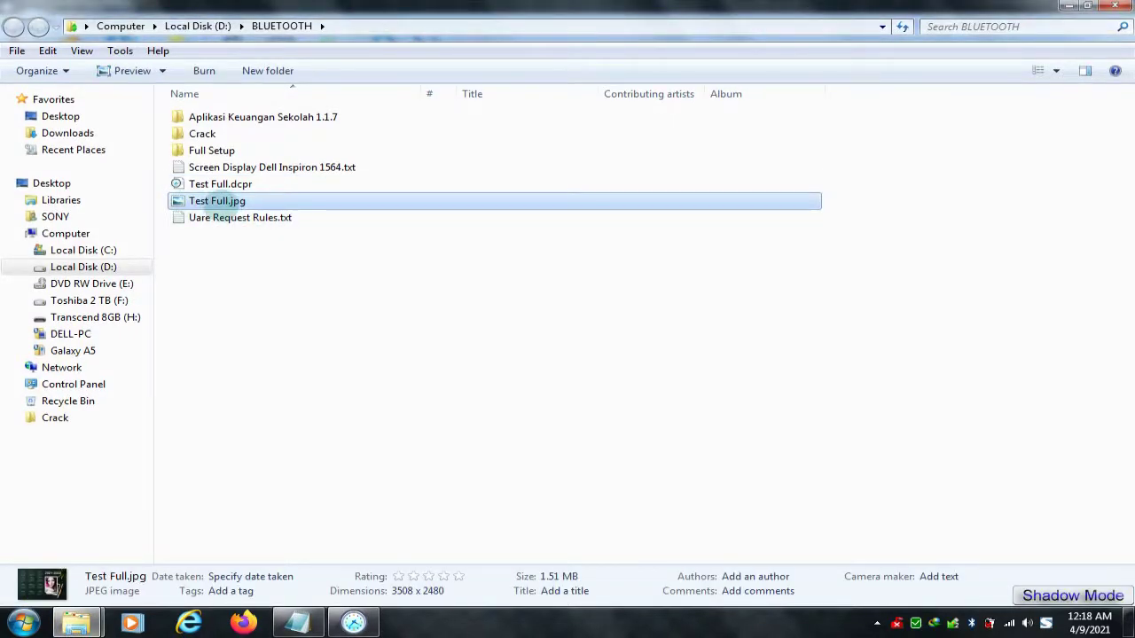
{"action": "double_click", "coordinate": [217, 200]}
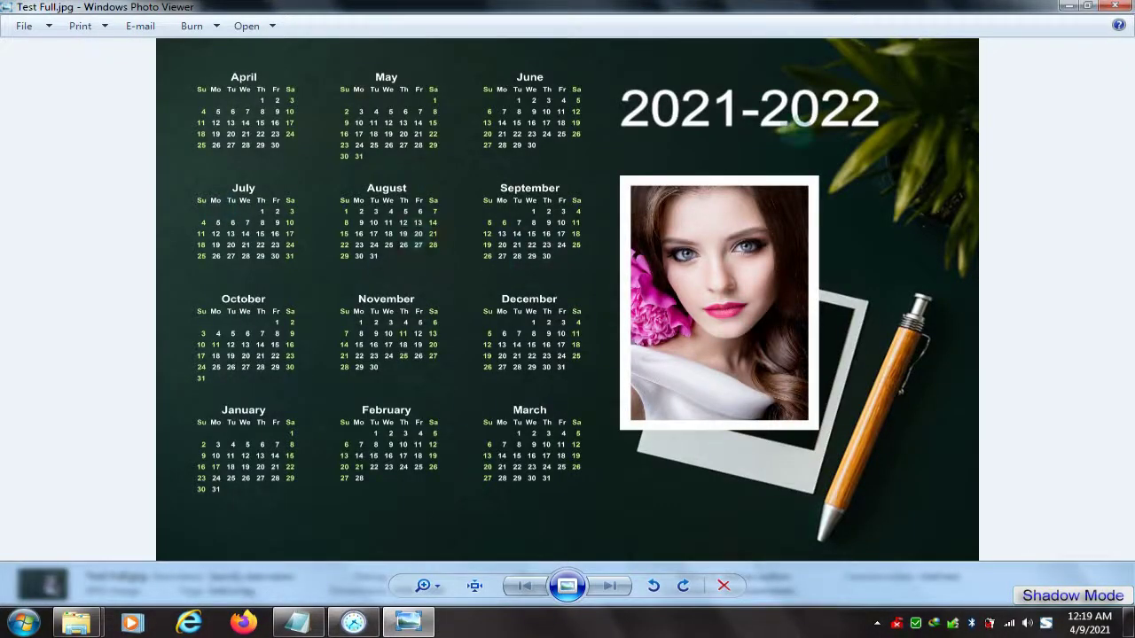
{"action": "left_click", "coordinate": [1114, 5]}
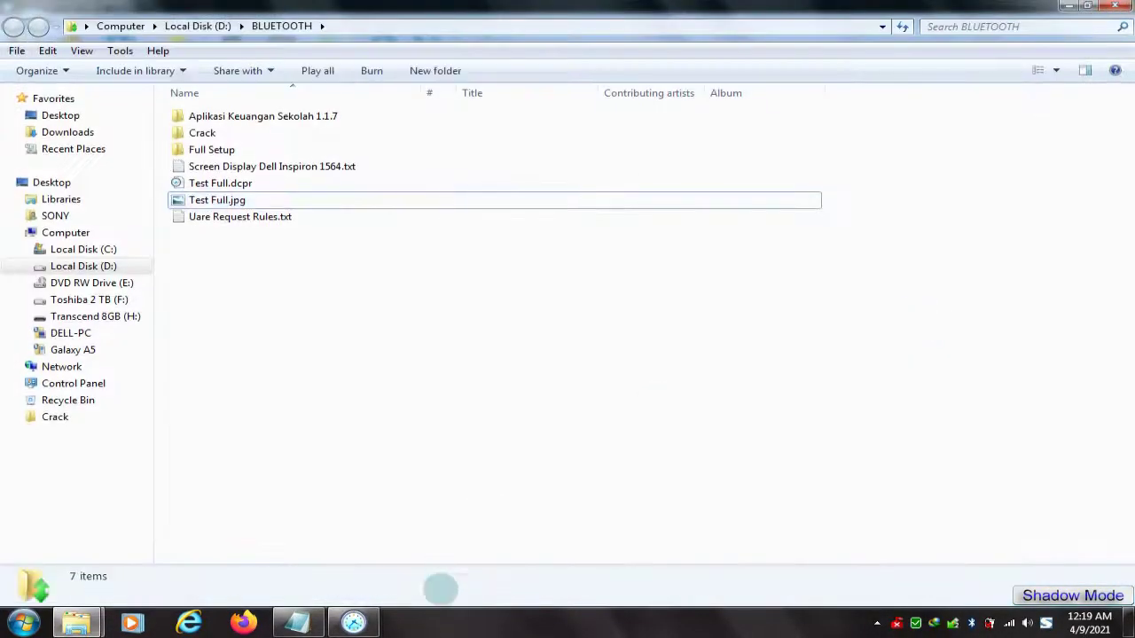
- Return to Photo Calendar Creator and export the calendar as Test Full.pdf in the BLUETOOTH folder, without opening the saved file
{"action": "left_click", "coordinate": [353, 622]}
{"action": "left_click", "coordinate": [149, 52]}
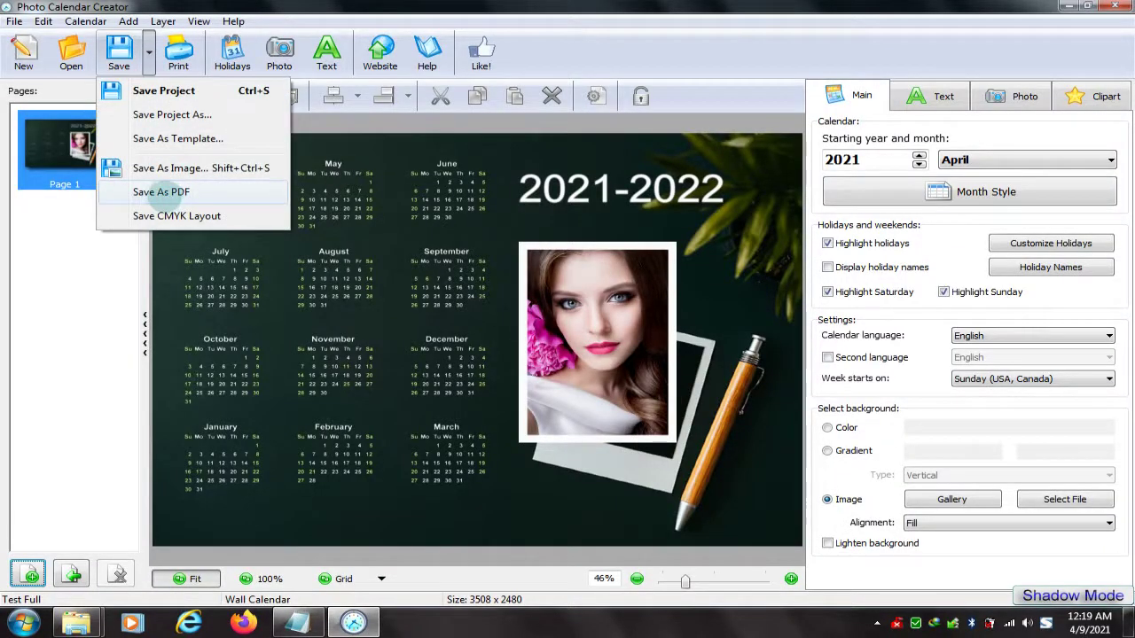
{"action": "left_click", "coordinate": [160, 191]}
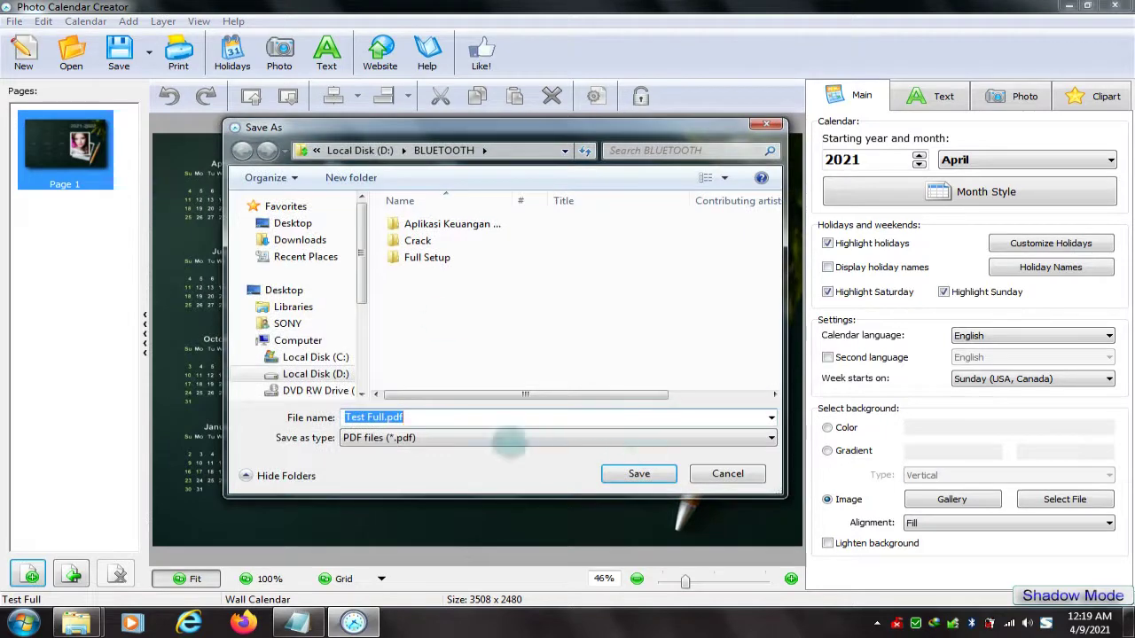
{"action": "left_click", "coordinate": [639, 475]}
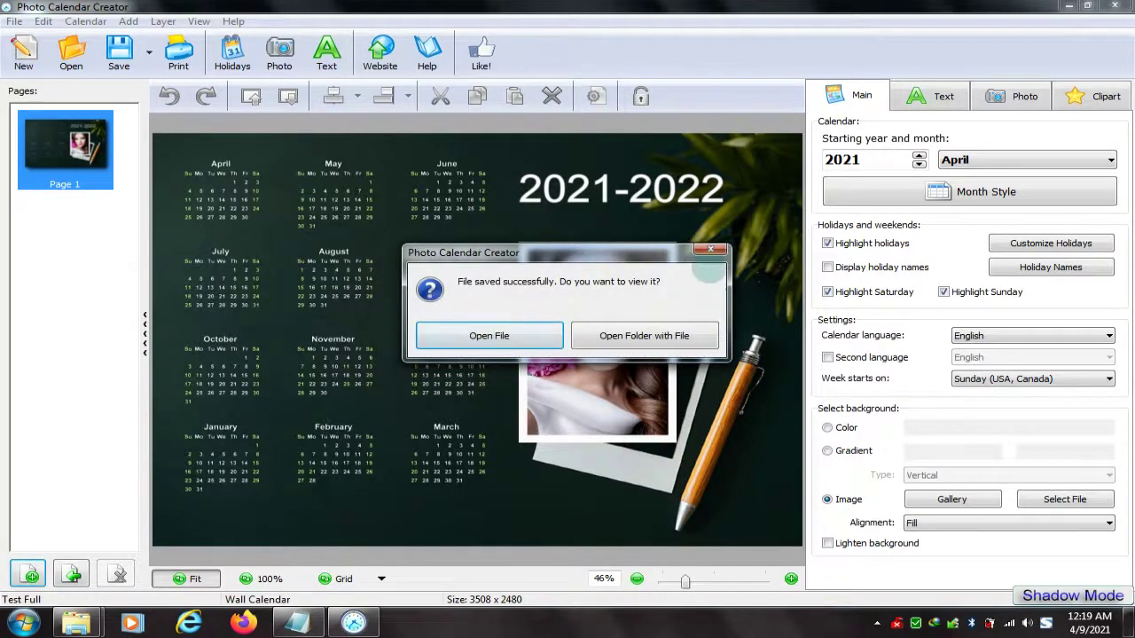
{"action": "left_click", "coordinate": [711, 249]}
- Switch to the BLUETOOTH folder in Windows Explorer and open Test Full.pdf to inspect the exported calendar
{"action": "left_click", "coordinate": [1068, 7]}
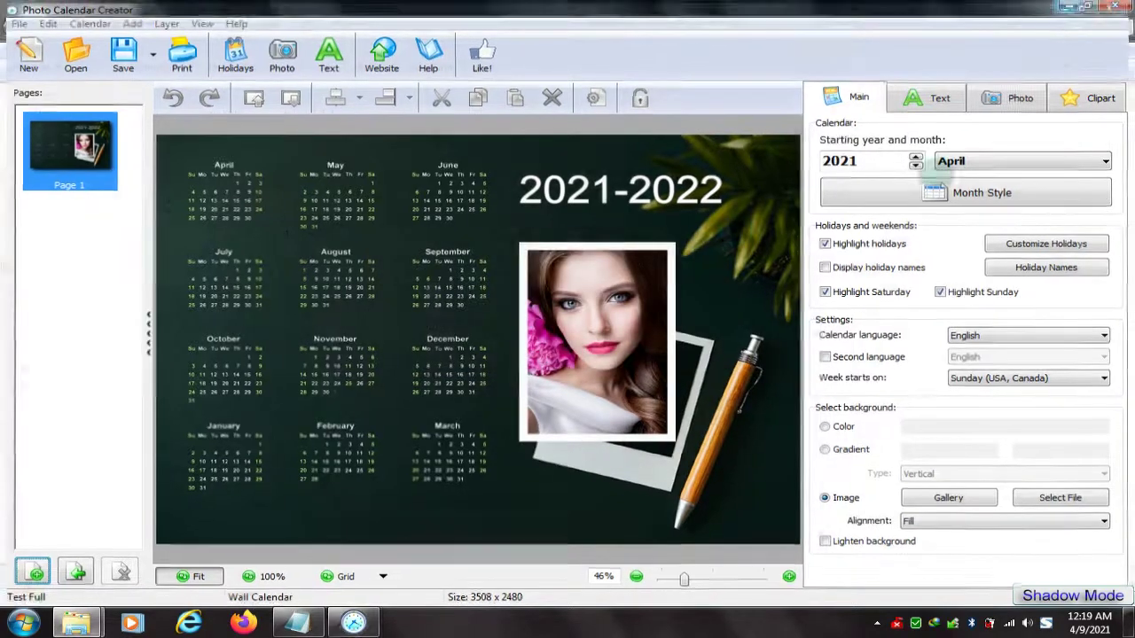
{"action": "left_click", "coordinate": [218, 217]}
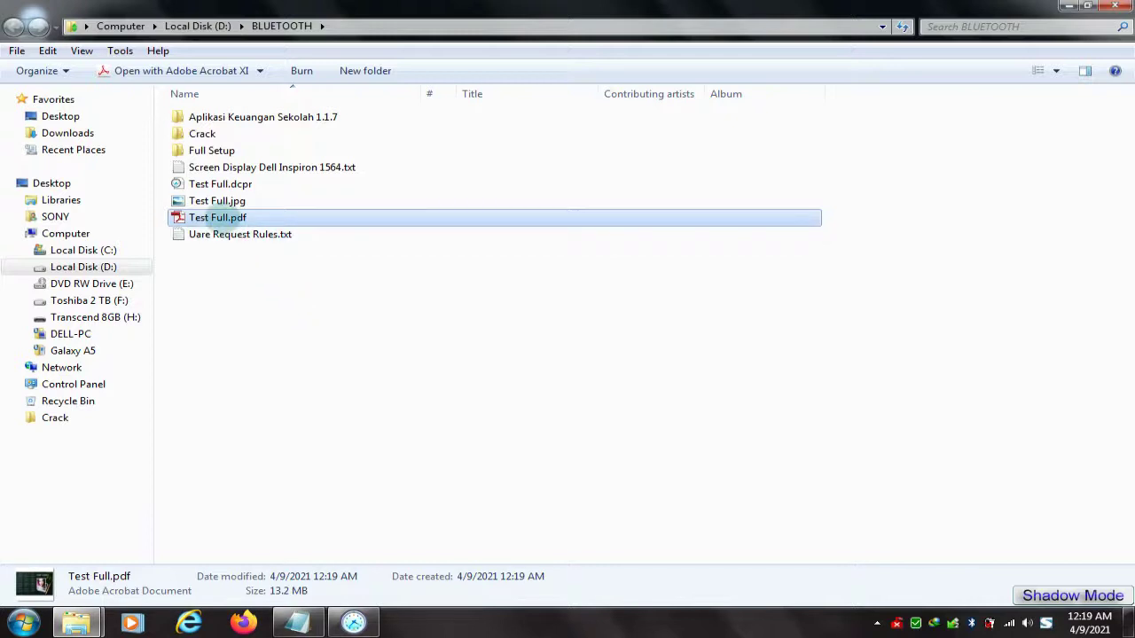
{"action": "double_click", "coordinate": [222, 217]}
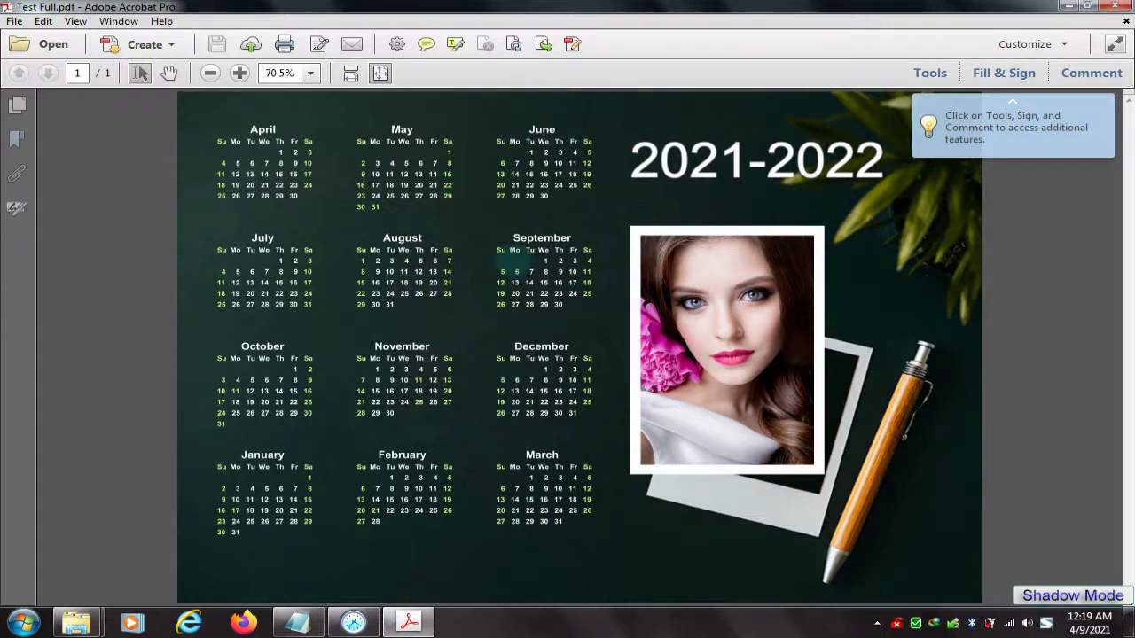
- Return to Photo Calendar Creator, open the calendar's print setup and review the EPSON L1800 Series printer properties, accepting them as they are
{"action": "left_click", "coordinate": [354, 623]}
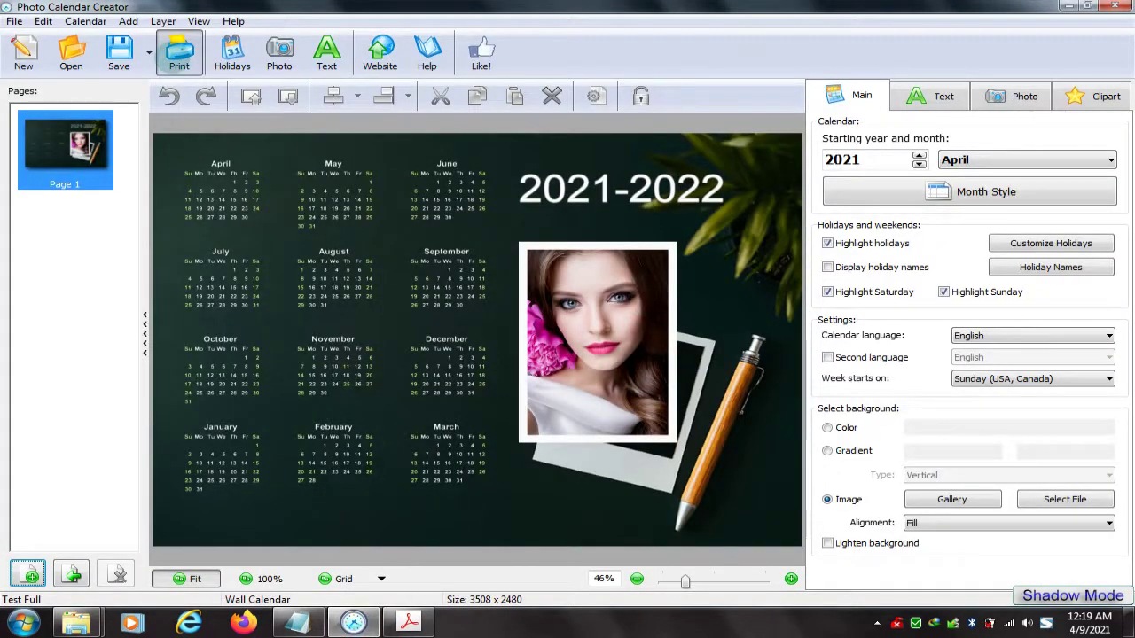
{"action": "left_click", "coordinate": [179, 53]}
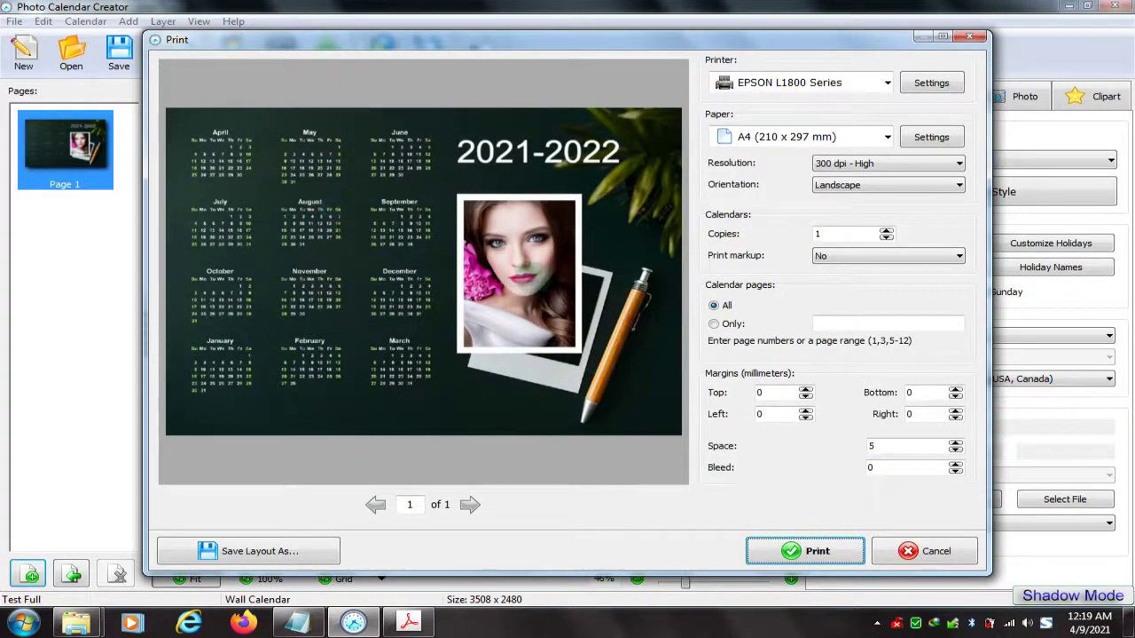
{"action": "left_click", "coordinate": [926, 86]}
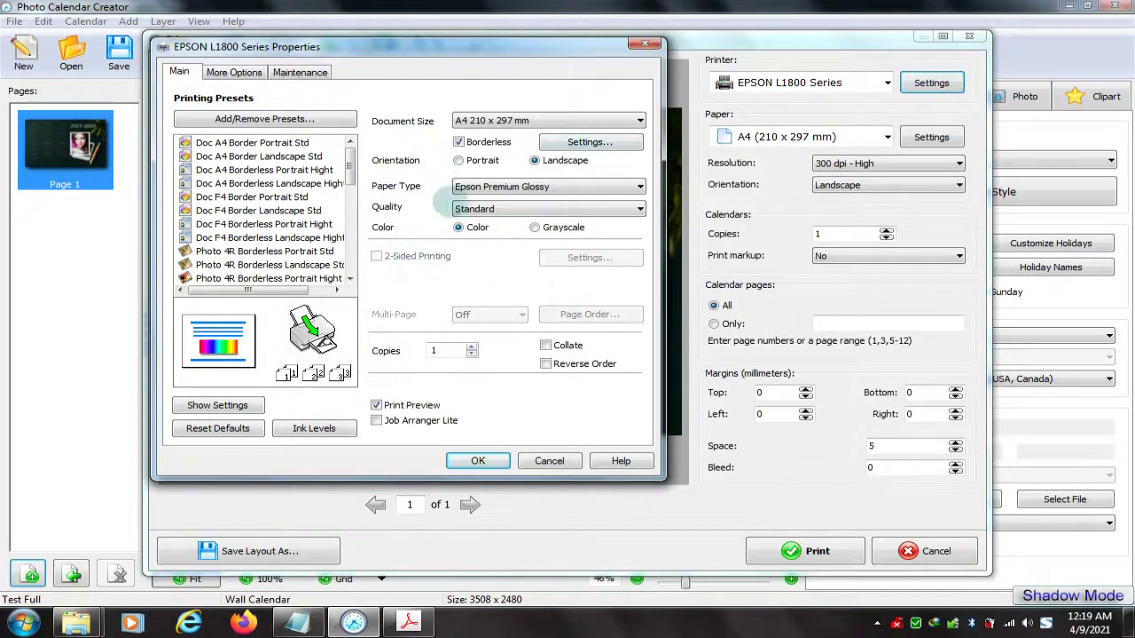
{"action": "left_click", "coordinate": [478, 461]}
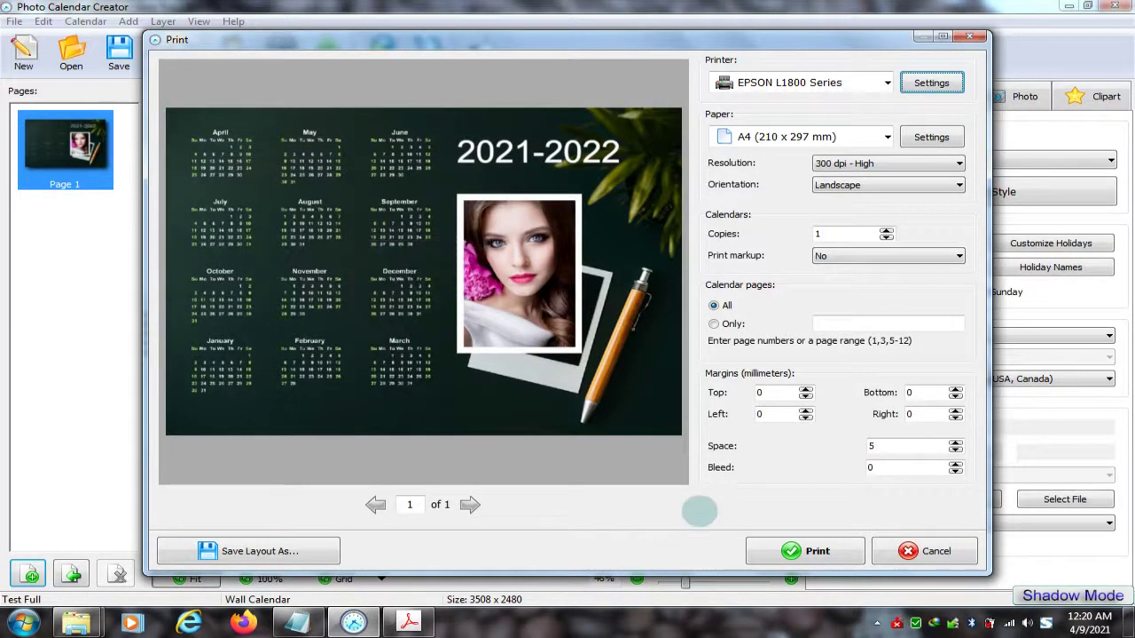
- Send the calendar to the printer's print preview, inspect it in a maximized window, and cancel the print job
{"action": "left_click", "coordinate": [829, 545]}
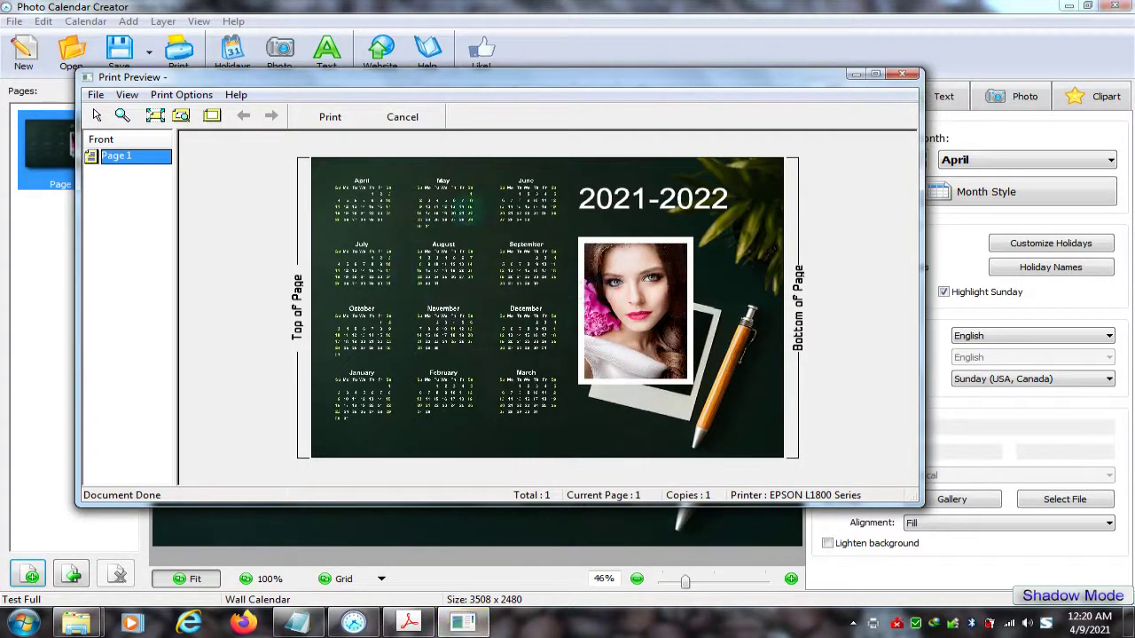
{"action": "left_click", "coordinate": [875, 74]}
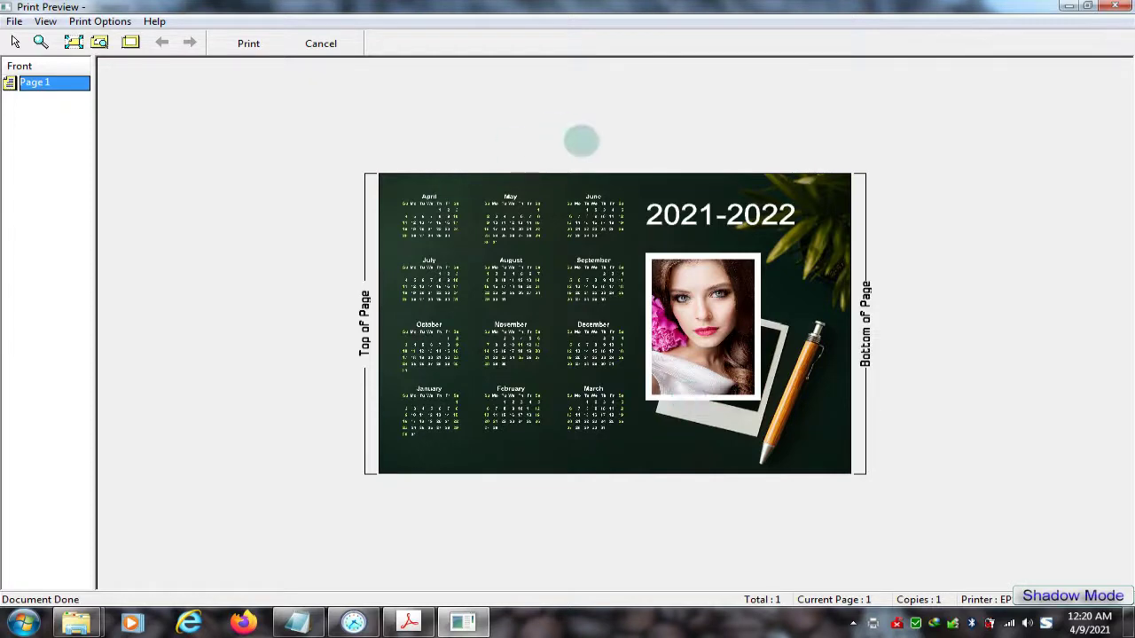
{"action": "left_click", "coordinate": [320, 43]}
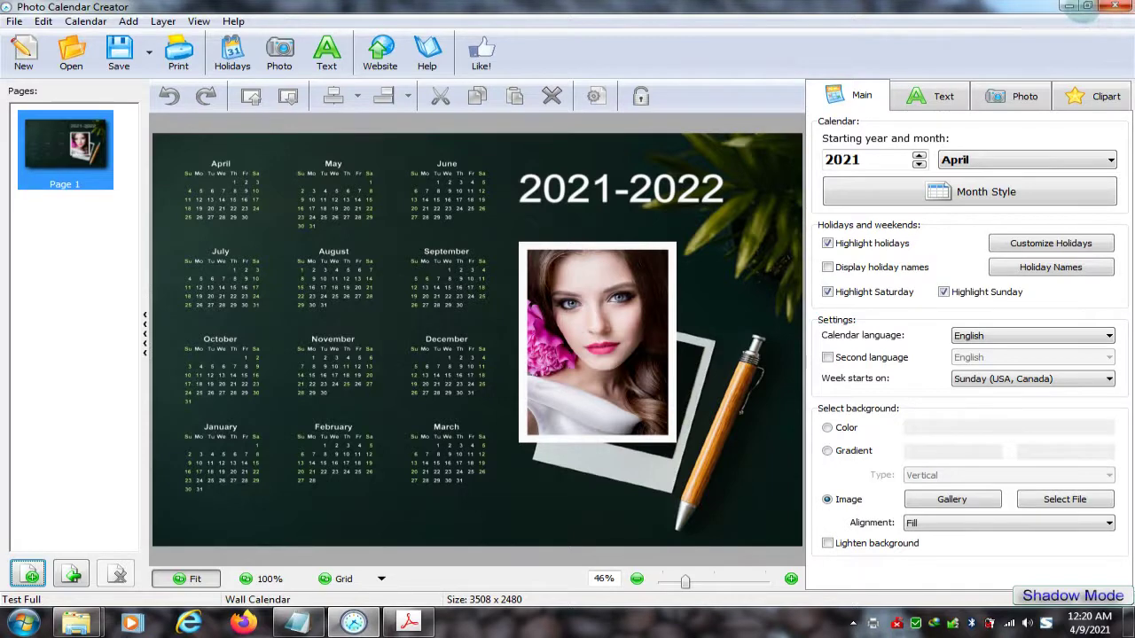
- Switch to Adobe Acrobat, inspect Test Full.pdf at 100% zoom, and close it
{"action": "left_click", "coordinate": [1069, 6]}
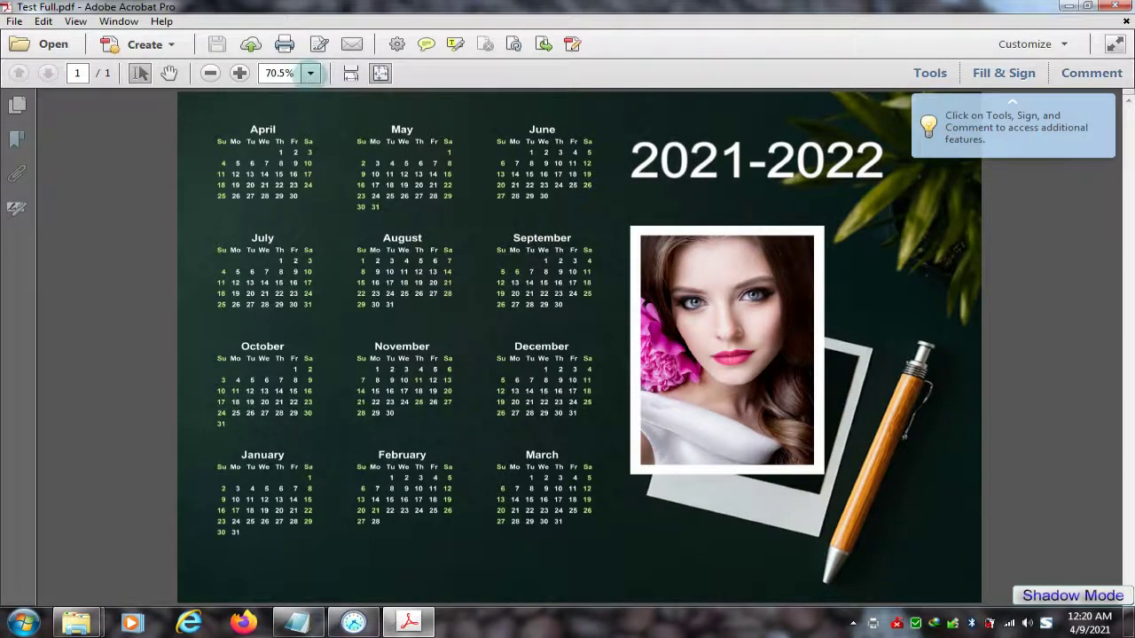
{"action": "left_click", "coordinate": [310, 73]}
{"action": "left_click", "coordinate": [349, 165]}
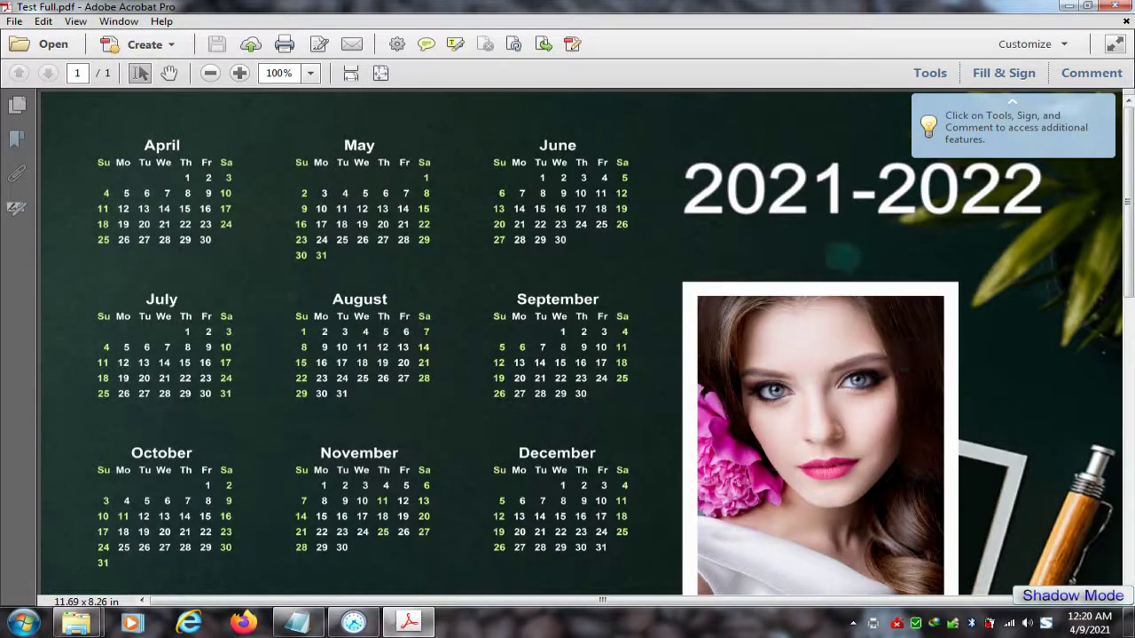
{"action": "left_click", "coordinate": [1115, 5]}
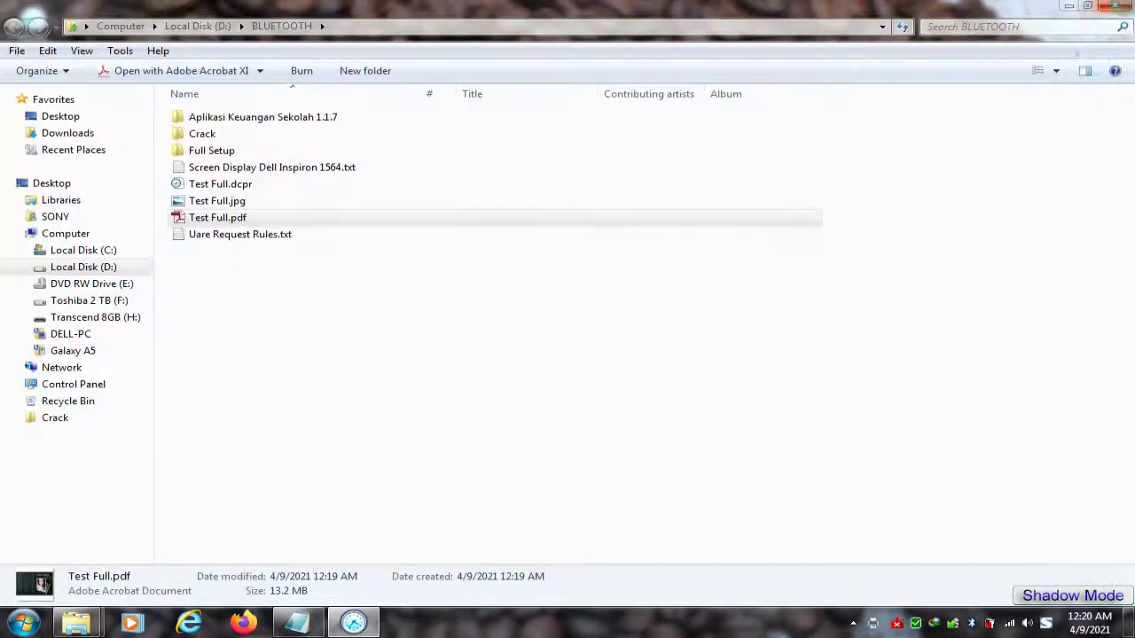
- Close the BLUETOOTH folder window and exit Photo Calendar Creator
{"action": "left_click", "coordinate": [1117, 6]}
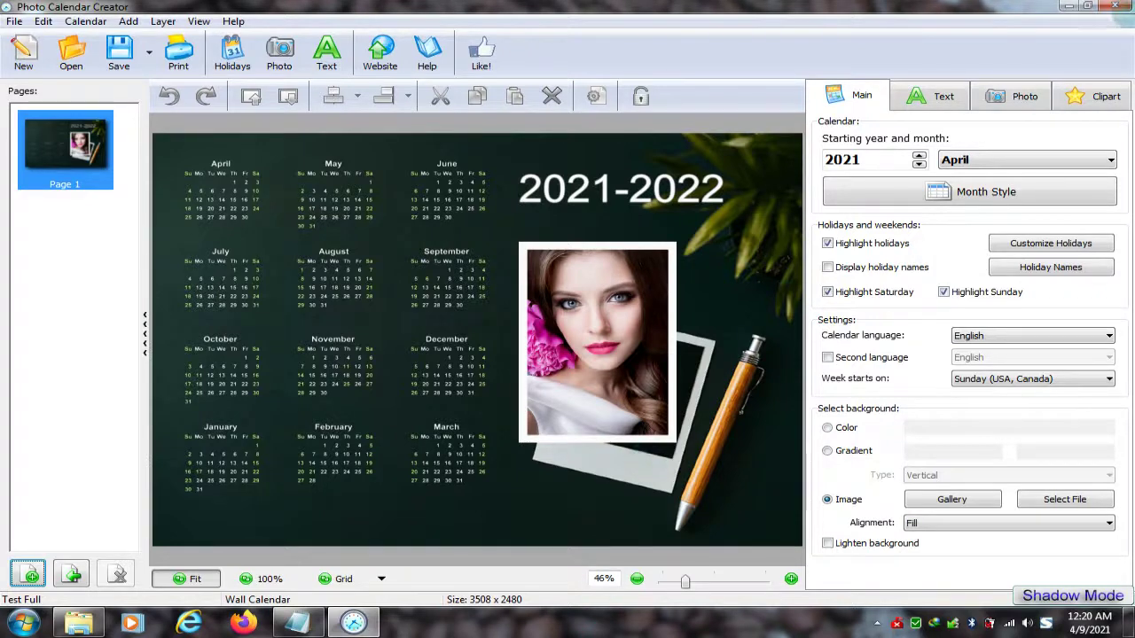
{"action": "key", "text": "alt+F4"}
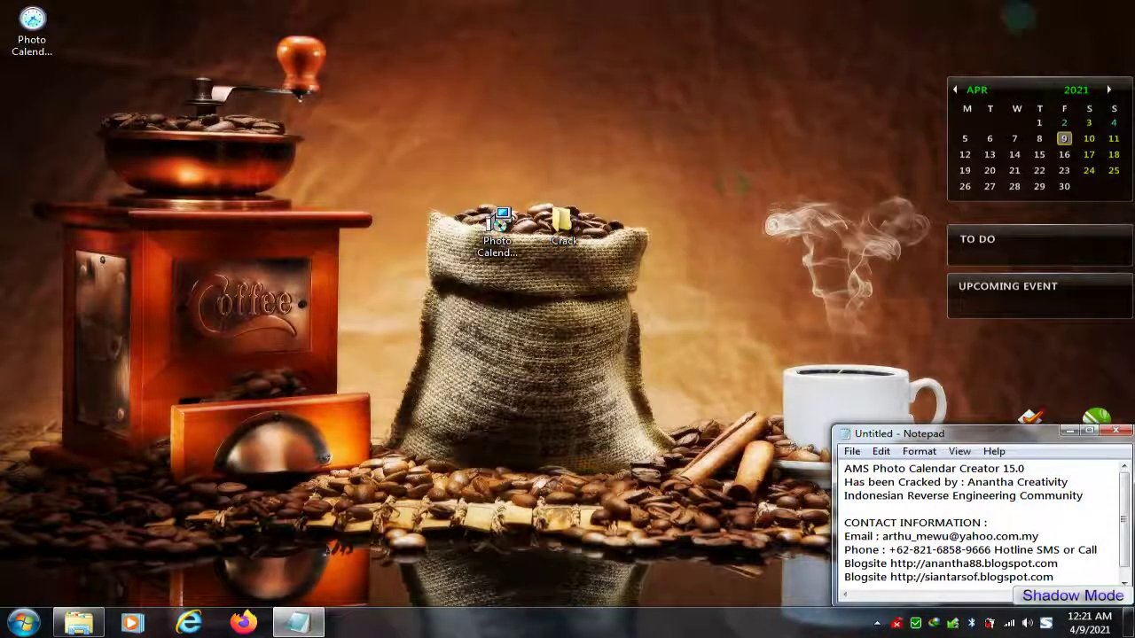